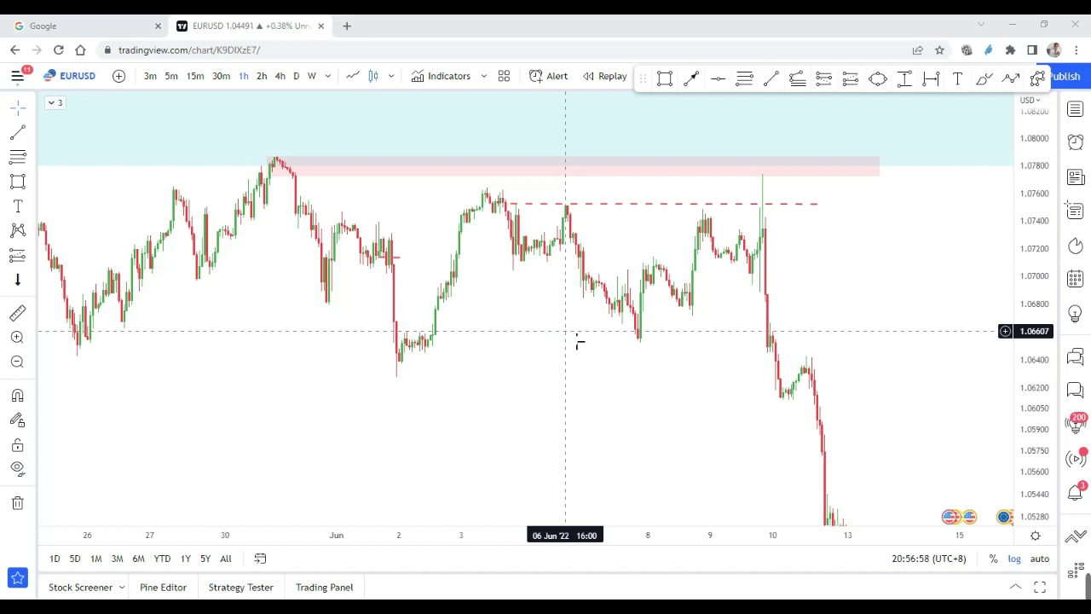
# Zoom out the hourly chart and compress the price scale to show the yellow rectangle and June projection
pyautogui.scroll(-2, 577, 341)
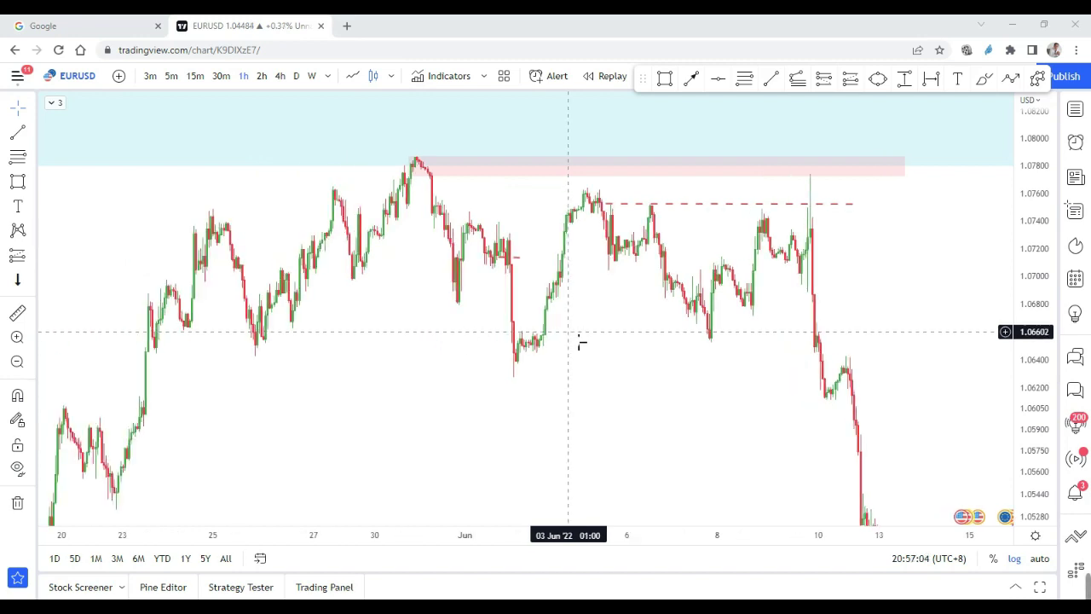
pyautogui.scroll(3, 579, 341)
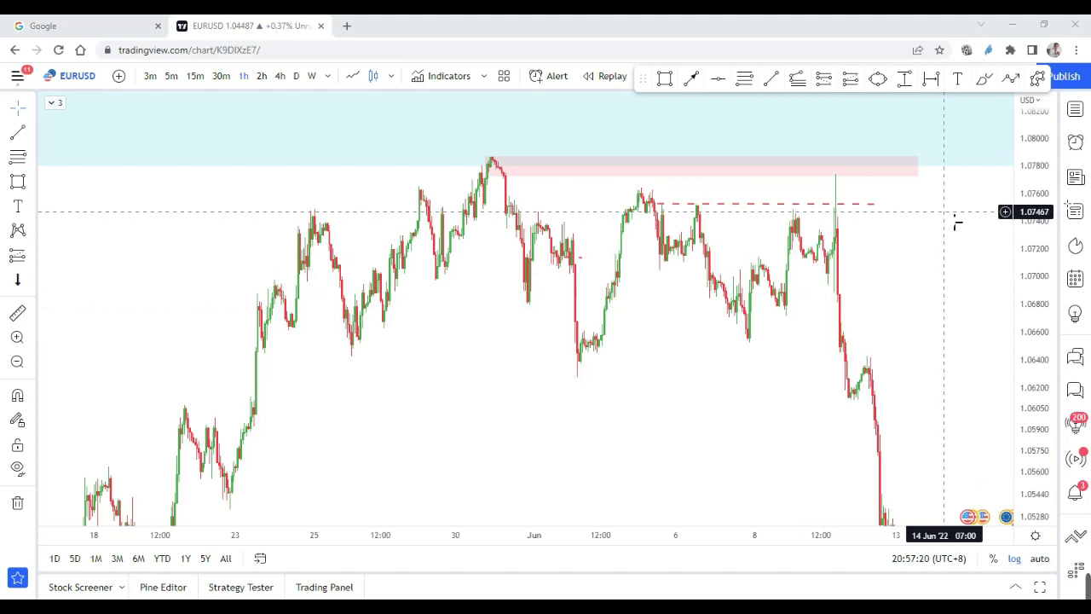
pyautogui.moveTo(1038, 141); pyautogui.dragTo(949, 333)
pyautogui.scroll(-3, 833, 293)
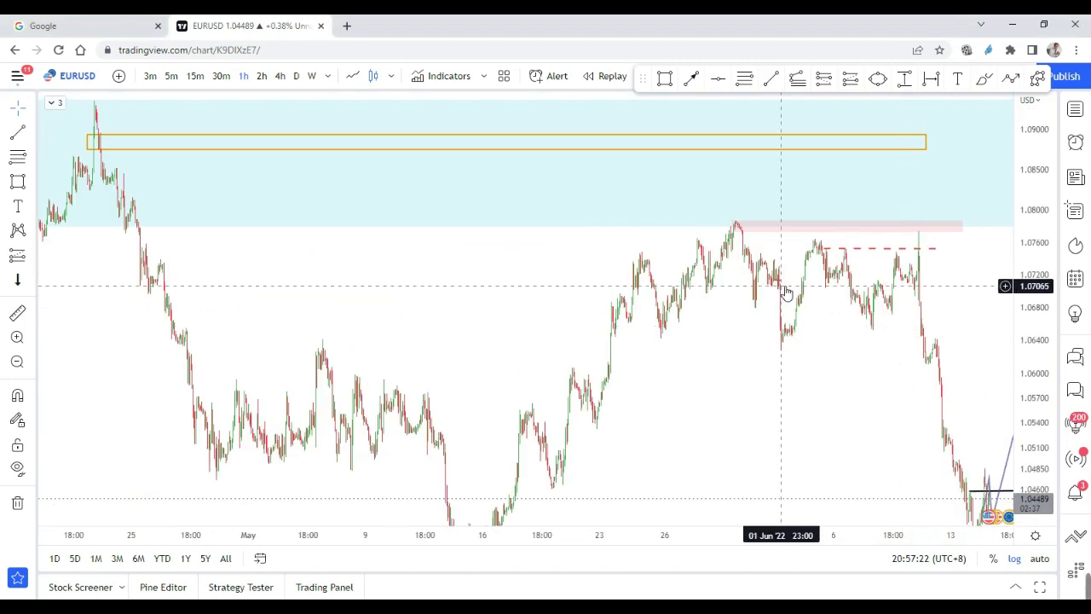
pyautogui.moveTo(630, 256)
pyautogui.mouseDown()
pyautogui.moveTo(563, 253)
pyautogui.moveTo(504, 319)
pyautogui.moveTo(275, 282)
pyautogui.mouseUp()
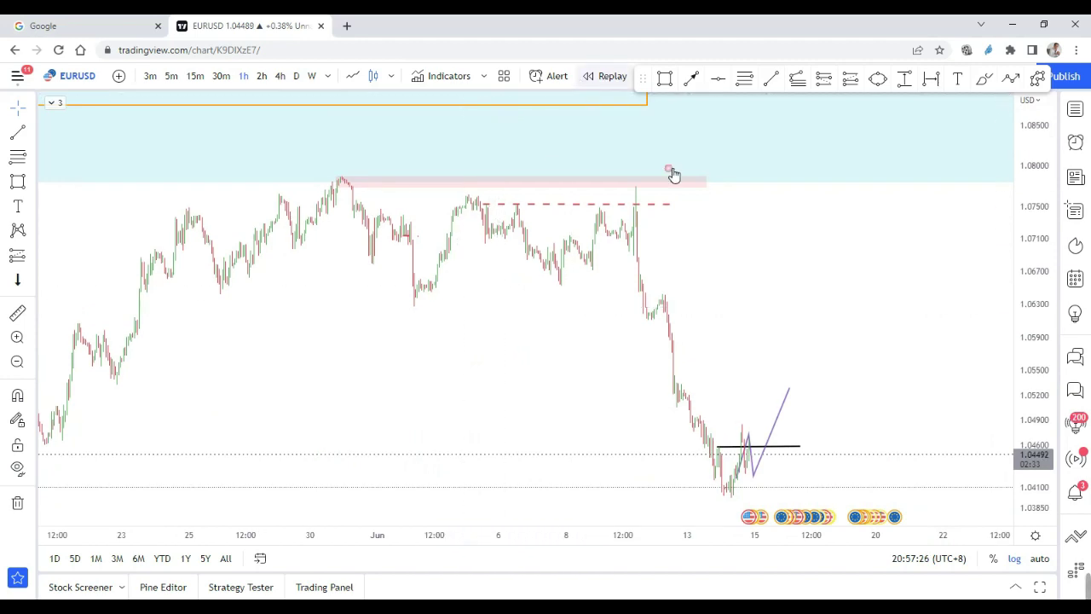
# Start bar replay from 10 June and switch the chart to daily candles
pyautogui.click(611, 78)
pyautogui.click(675, 232)
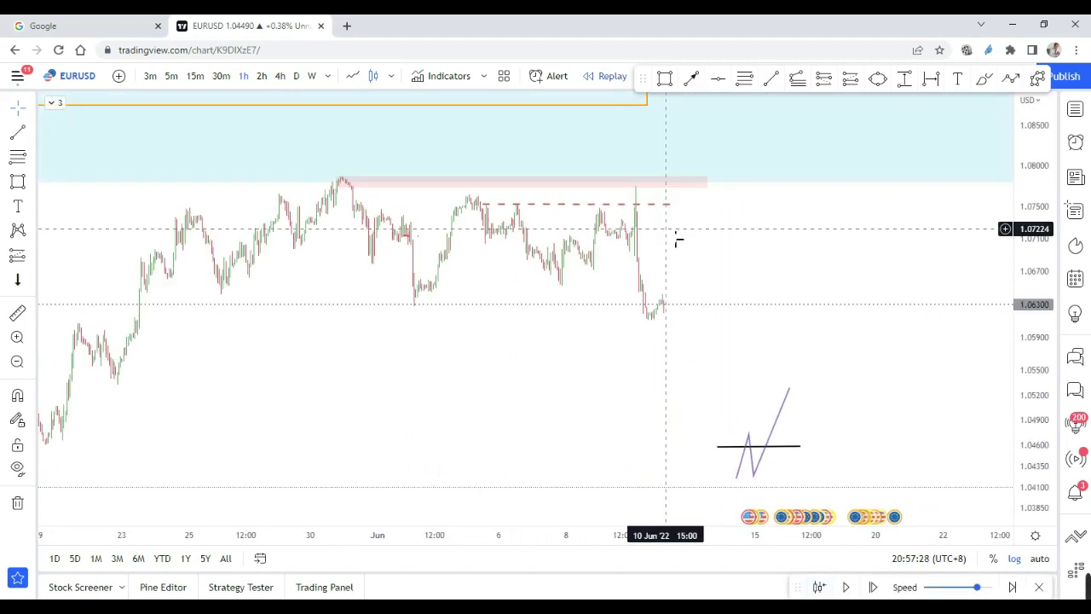
pyautogui.click(296, 76)
# Fit all zones on screen and delete the yellow rectangle inside the lower blue zone
pyautogui.scroll(5, 684, 299)
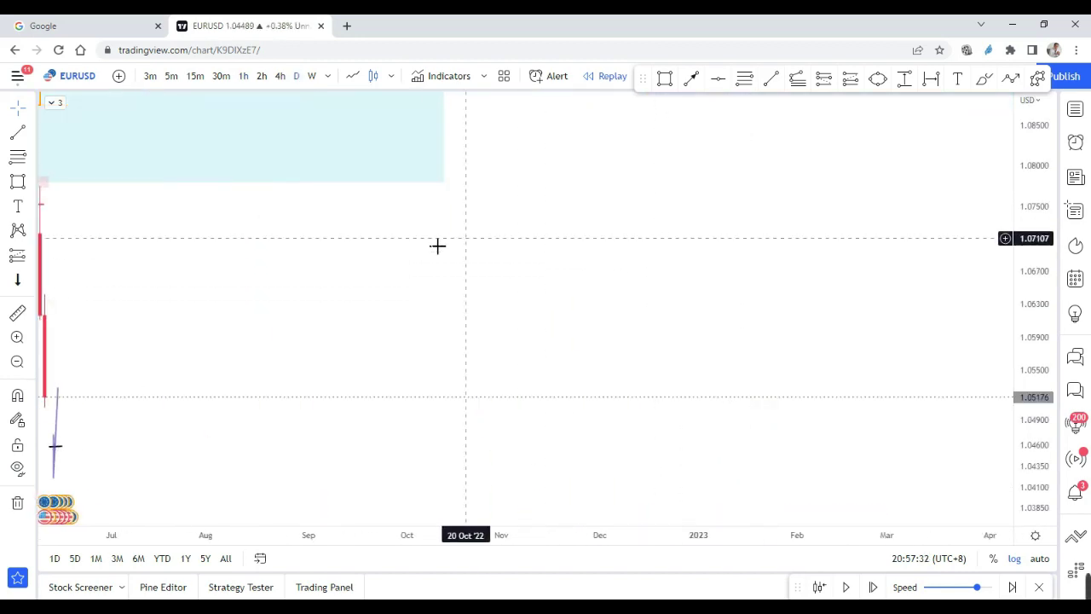
pyautogui.scroll(-5, 465, 247)
pyautogui.moveTo(1040, 159); pyautogui.dragTo(993, 369)
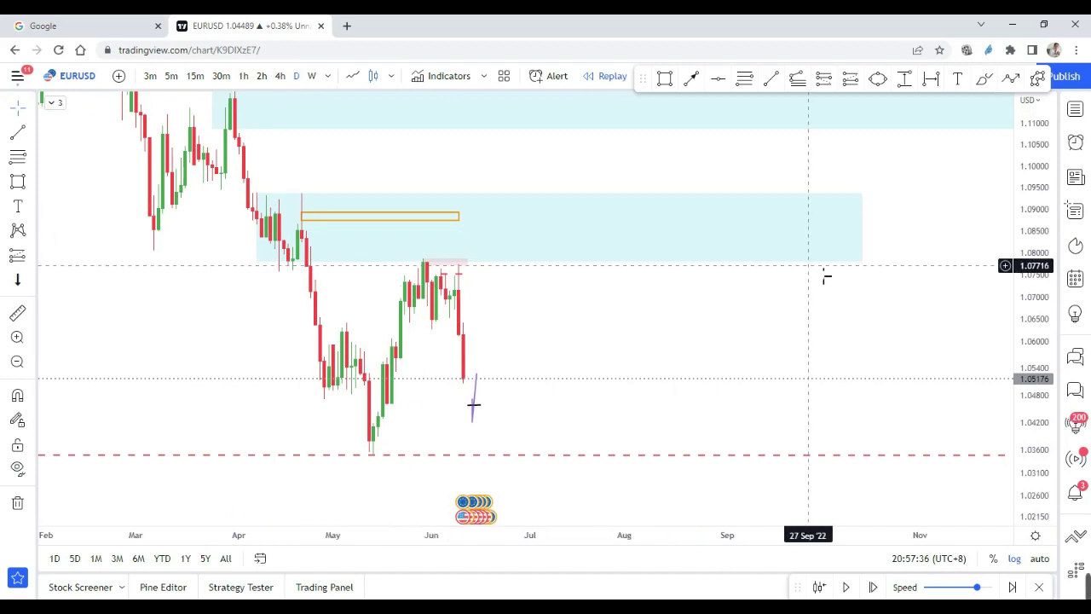
pyautogui.click(351, 219)
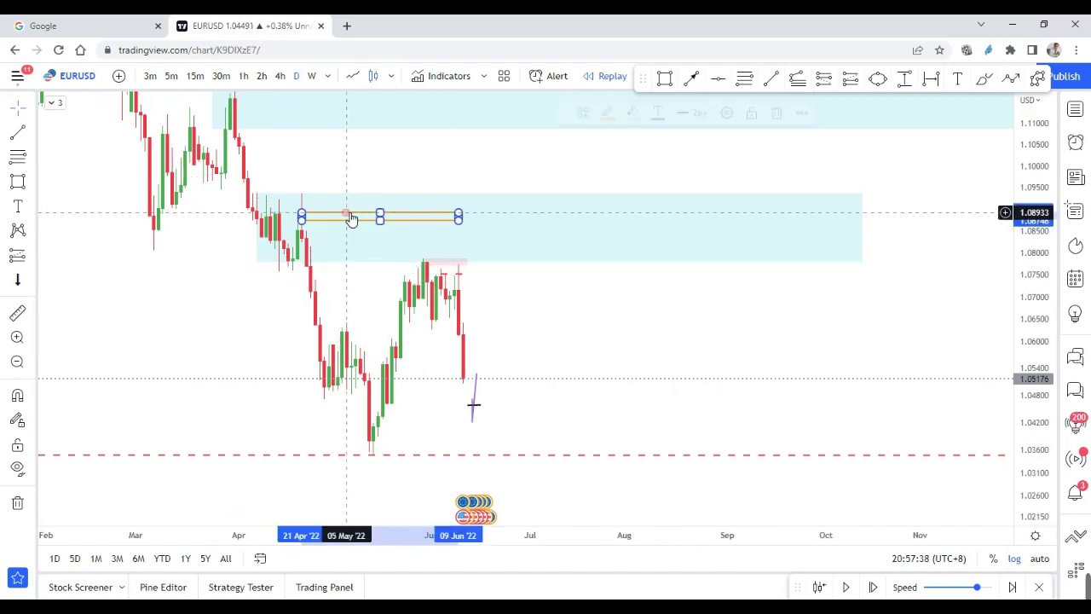
pyautogui.press('Delete')
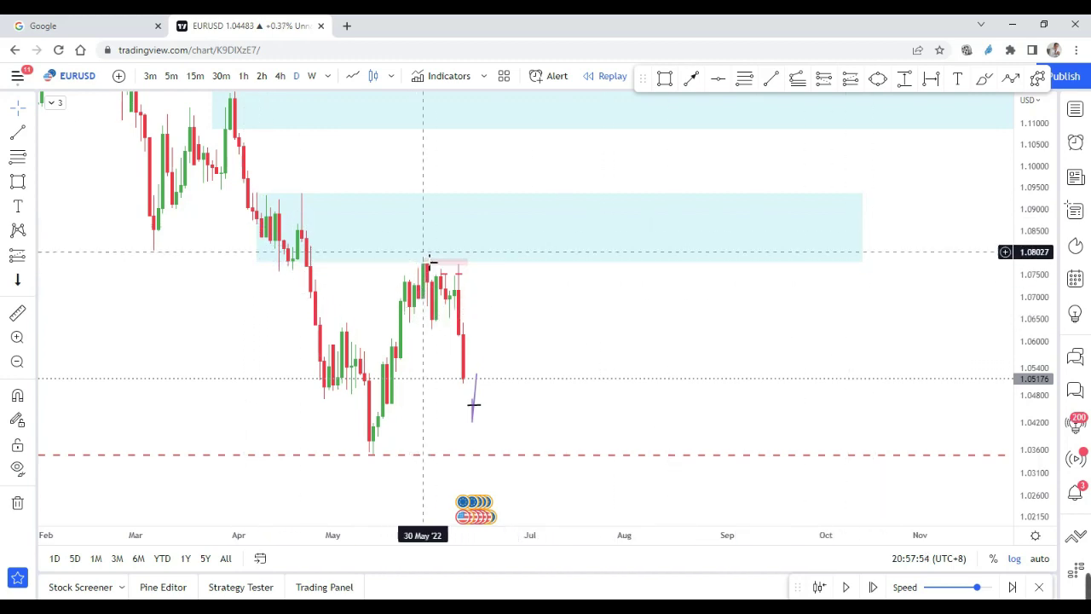
# On hourly candles, draw a horizontal level at the late-May low near 1.0700
pyautogui.click(244, 76)
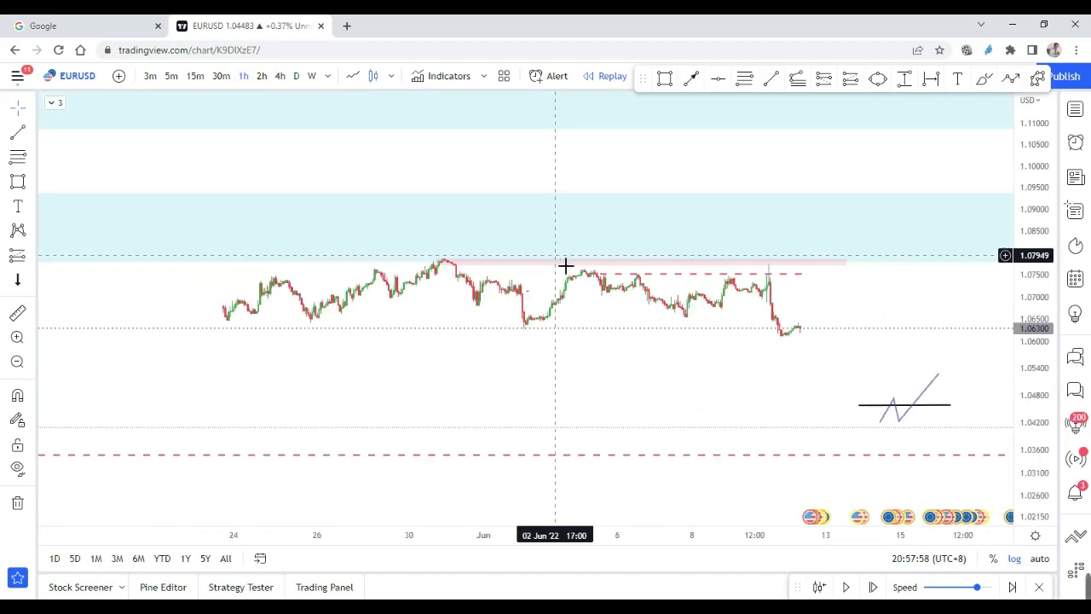
pyautogui.scroll(5, 821, 251)
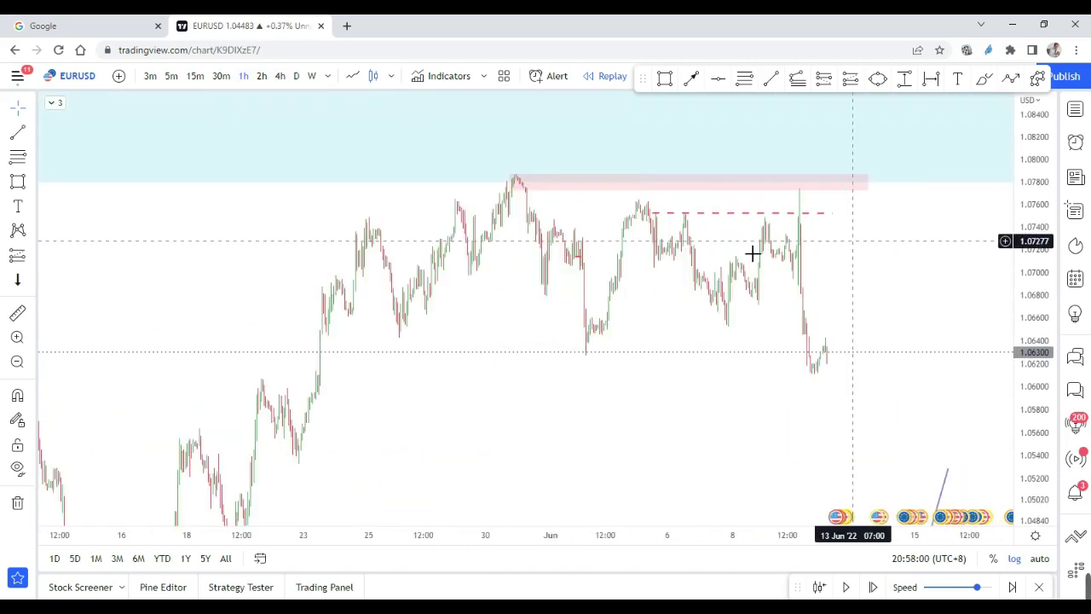
pyautogui.scroll(3, 366, 264)
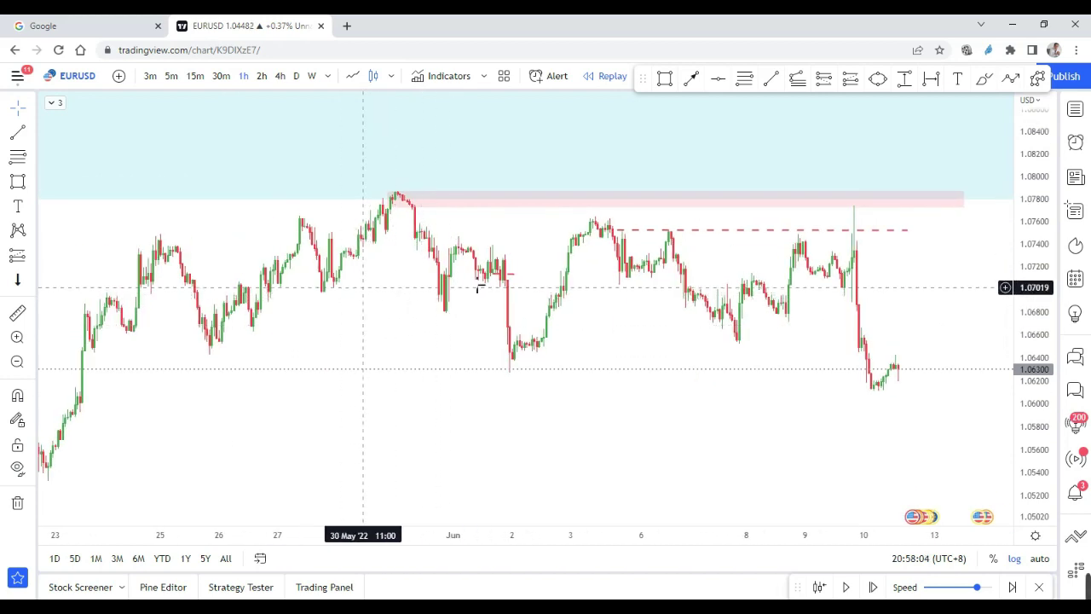
pyautogui.click(770, 80)
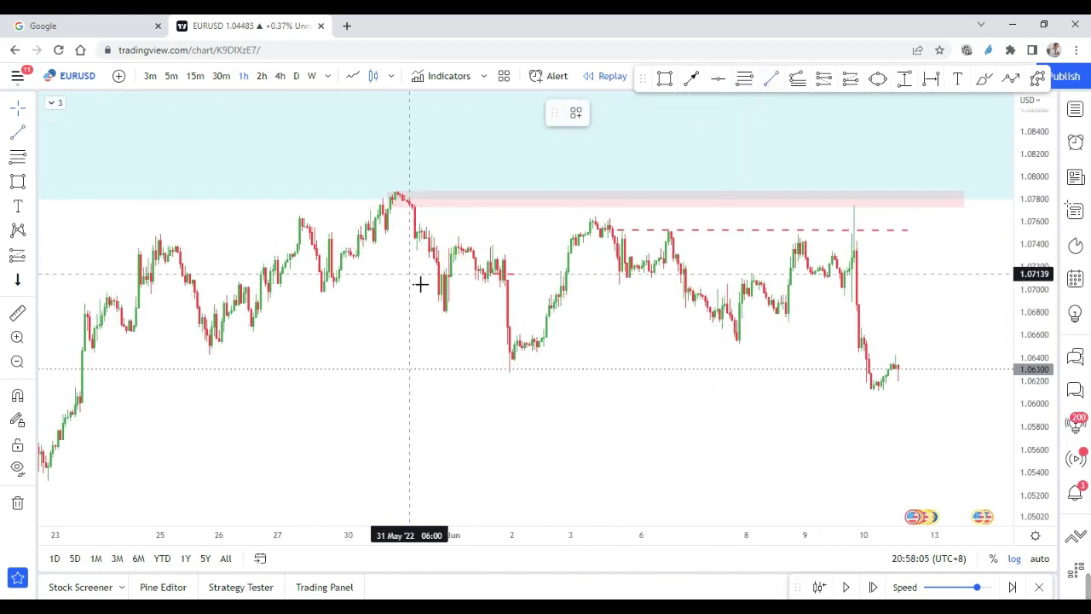
pyautogui.click(312, 300)
pyautogui.click(447, 298)
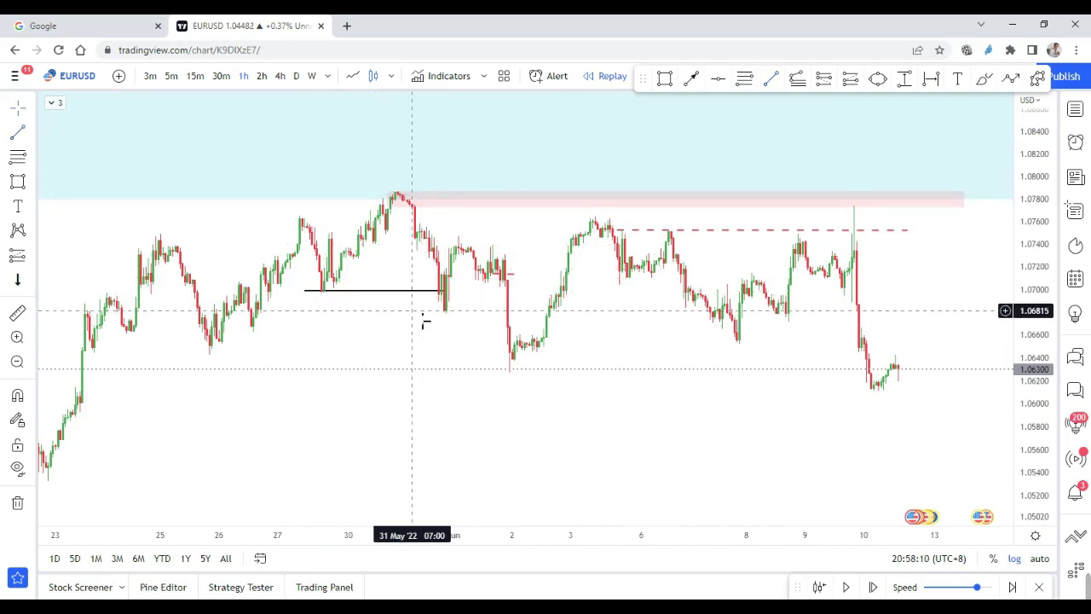
# Switch the chart back to daily candles
pyautogui.scroll(-1, 424, 318)
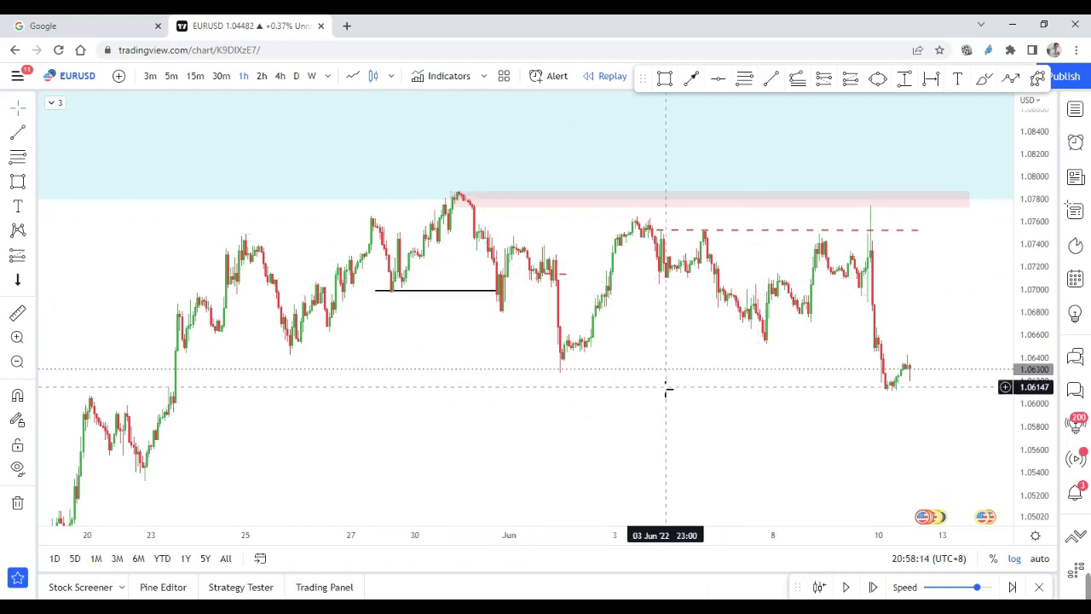
pyautogui.click(297, 80)
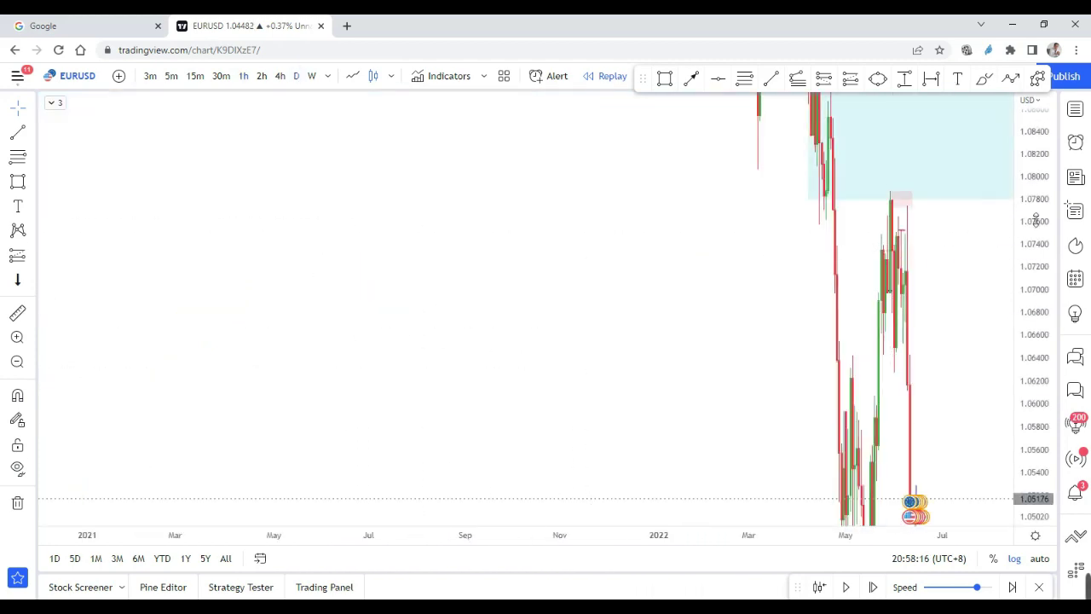
pyautogui.scroll(3, 770, 389)
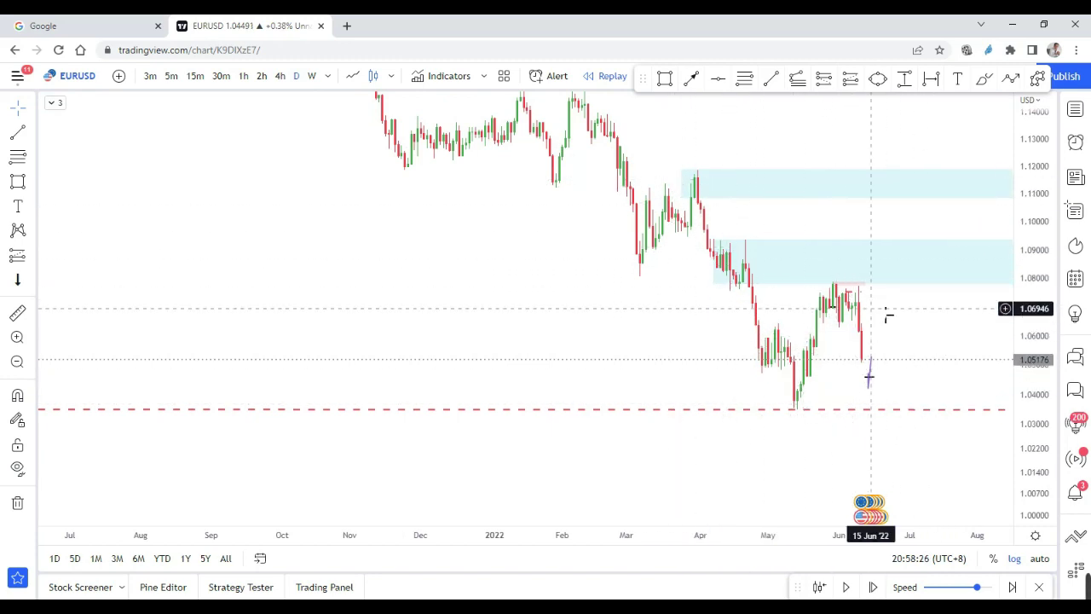
# Switch to hourly candles and zoom to frame late May through mid June
pyautogui.click(245, 78)
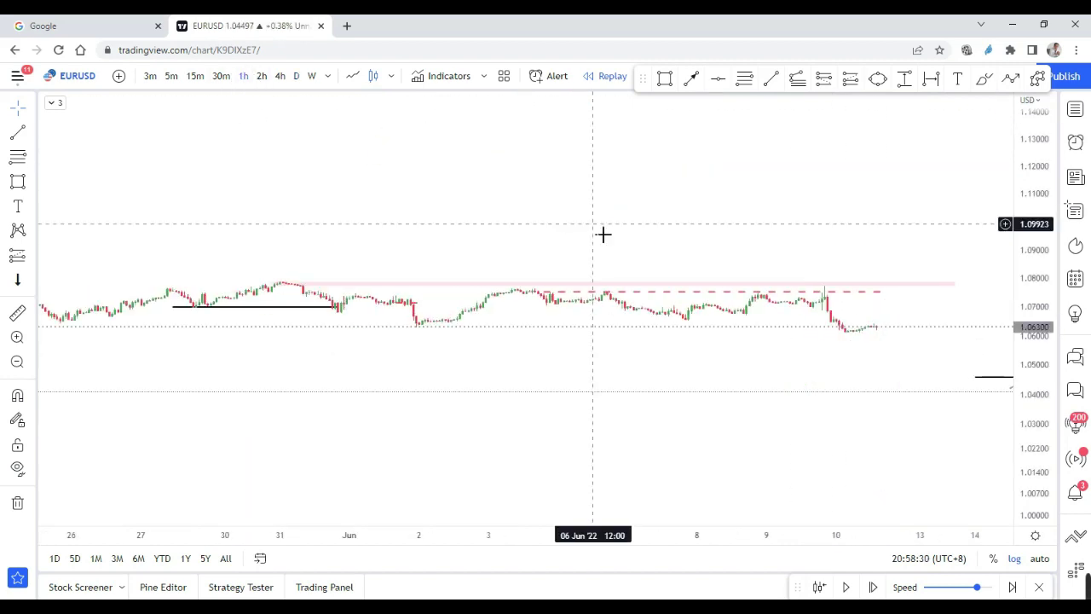
pyautogui.scroll(-5, 736, 270)
pyautogui.scroll(4, 767, 239)
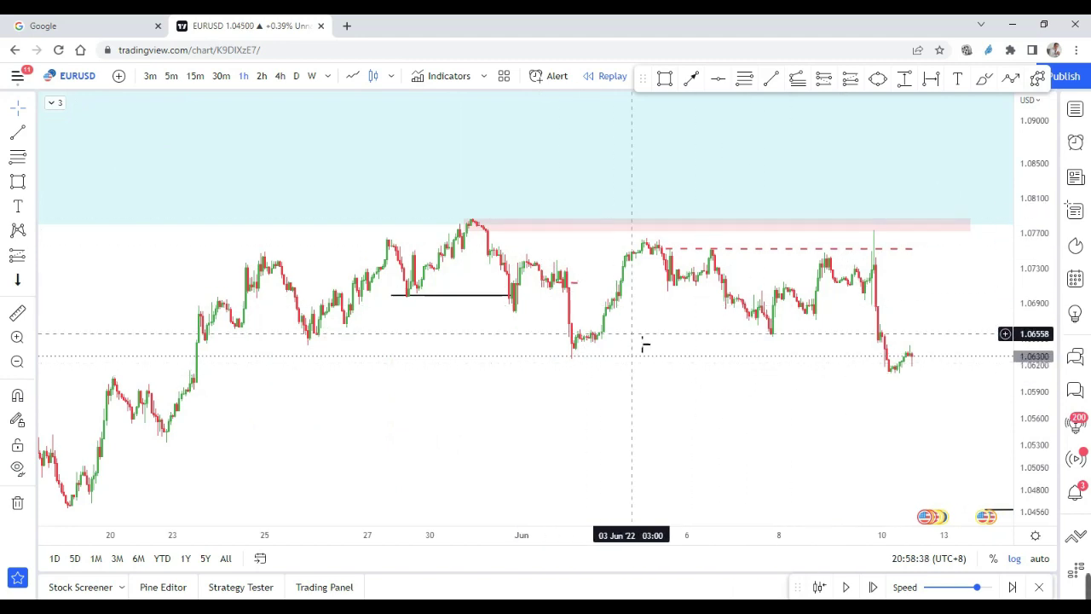
pyautogui.scroll(-1, 645, 345)
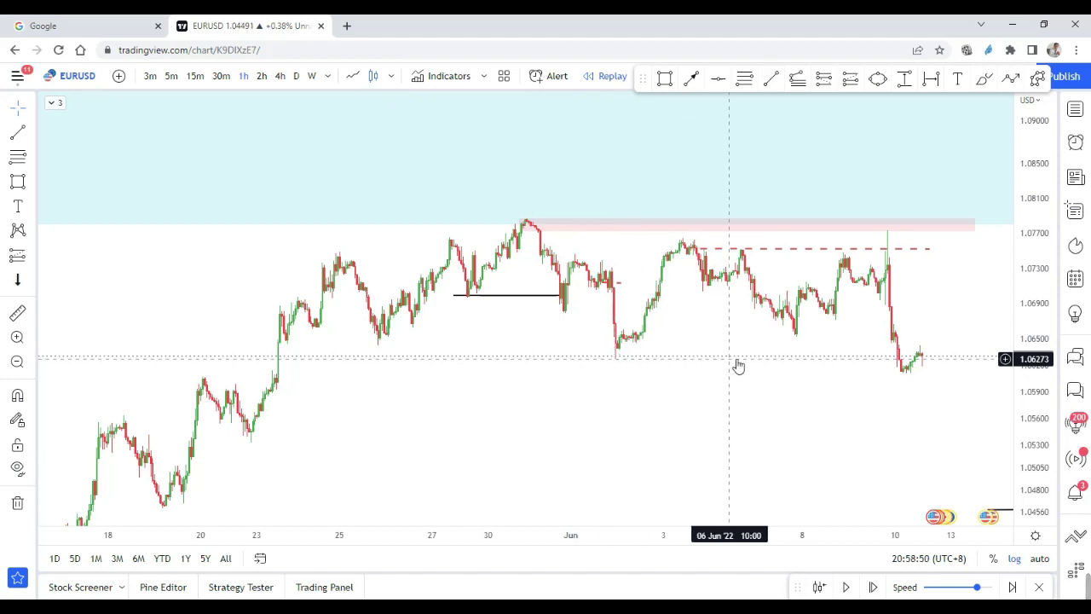
pyautogui.scroll(3, 1044, 464)
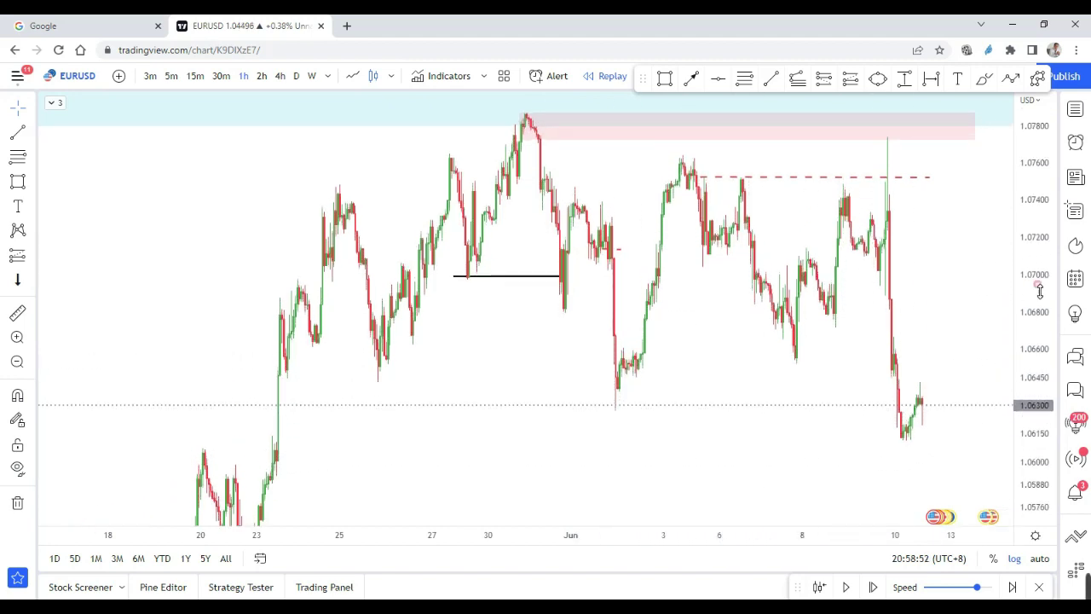
pyautogui.scroll(3, 714, 360)
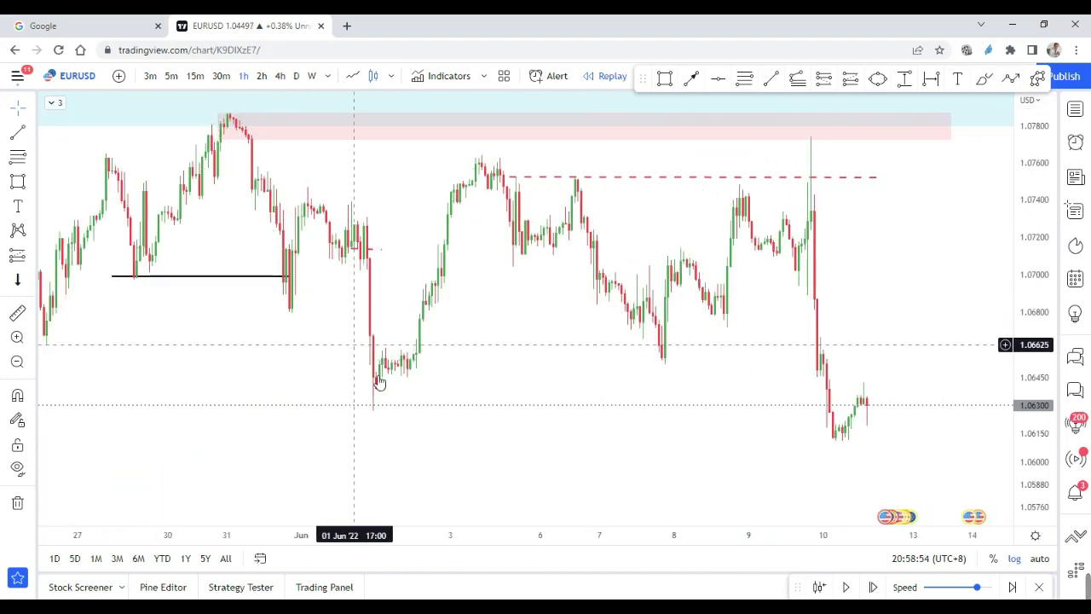
pyautogui.scroll(1, 460, 299)
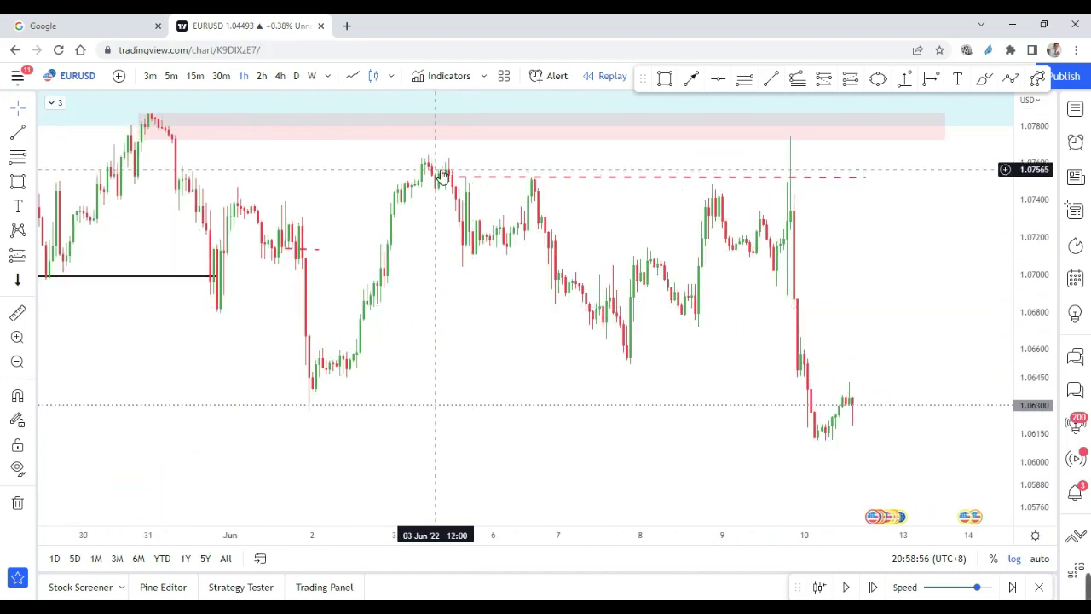
# Pull back the red dashed line's right end and measure the price and time span across the bars
pyautogui.moveTo(863, 178); pyautogui.dragTo(667, 192)
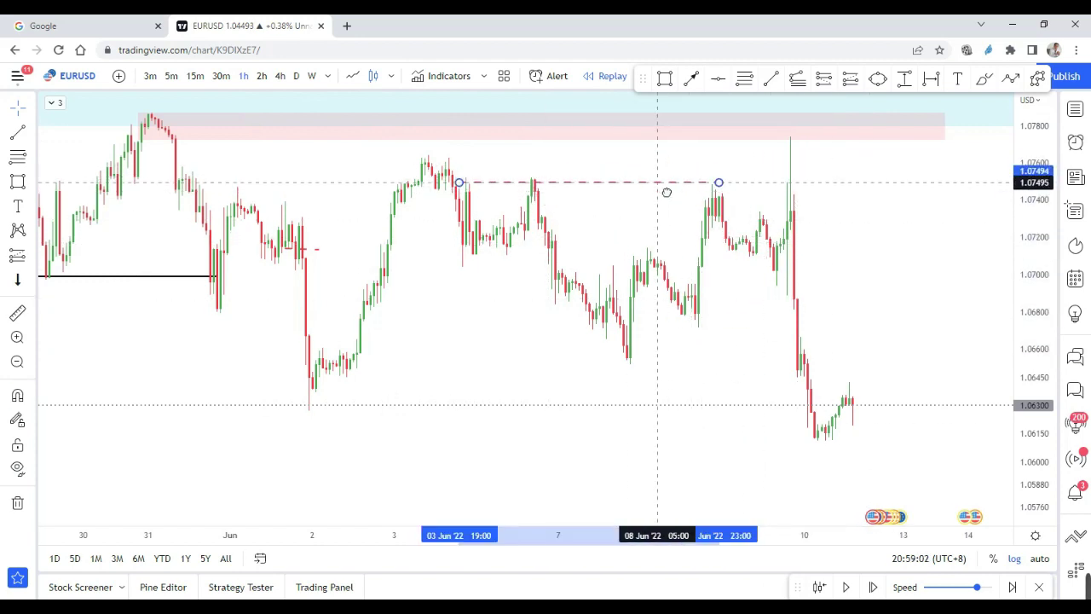
pyautogui.click(740, 194)
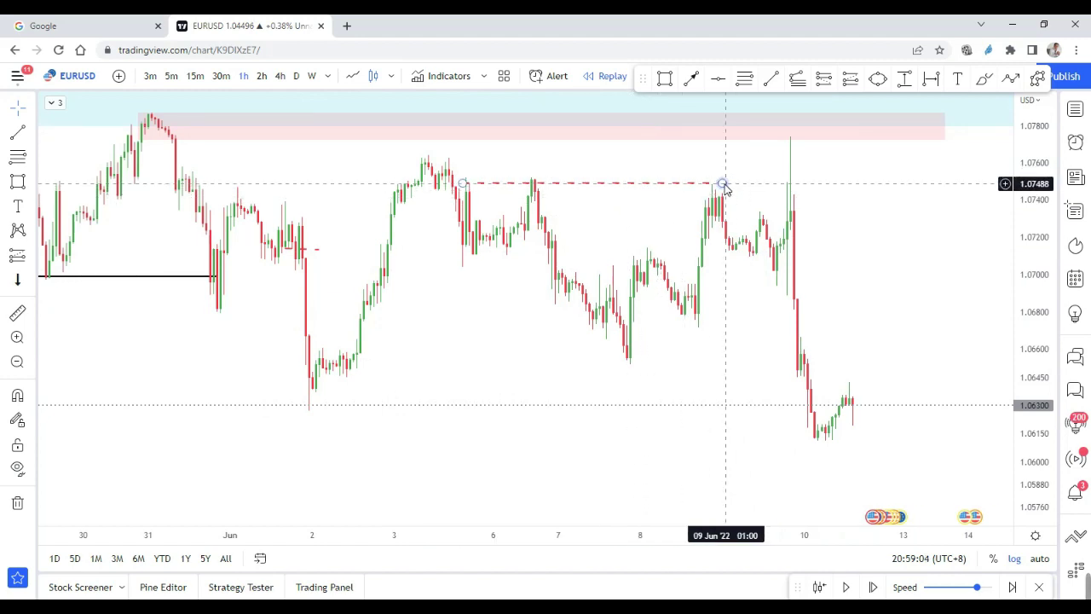
pyautogui.keyDown('shift'); pyautogui.click(723, 184); pyautogui.keyUp('shift')
pyautogui.moveTo(723, 184); pyautogui.dragTo(775, 186)
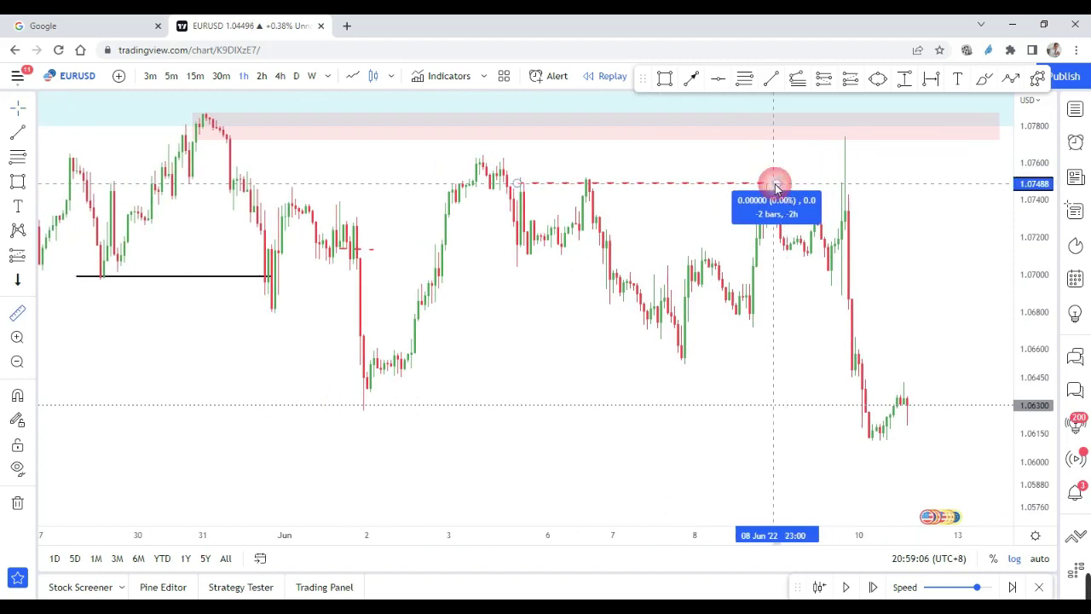
pyautogui.click(846, 195)
# Extend the dashed 1.0750 line's right end to the tall spike candle before 10 June
pyautogui.moveTo(777, 184); pyautogui.dragTo(824, 193)
pyautogui.click(884, 234)
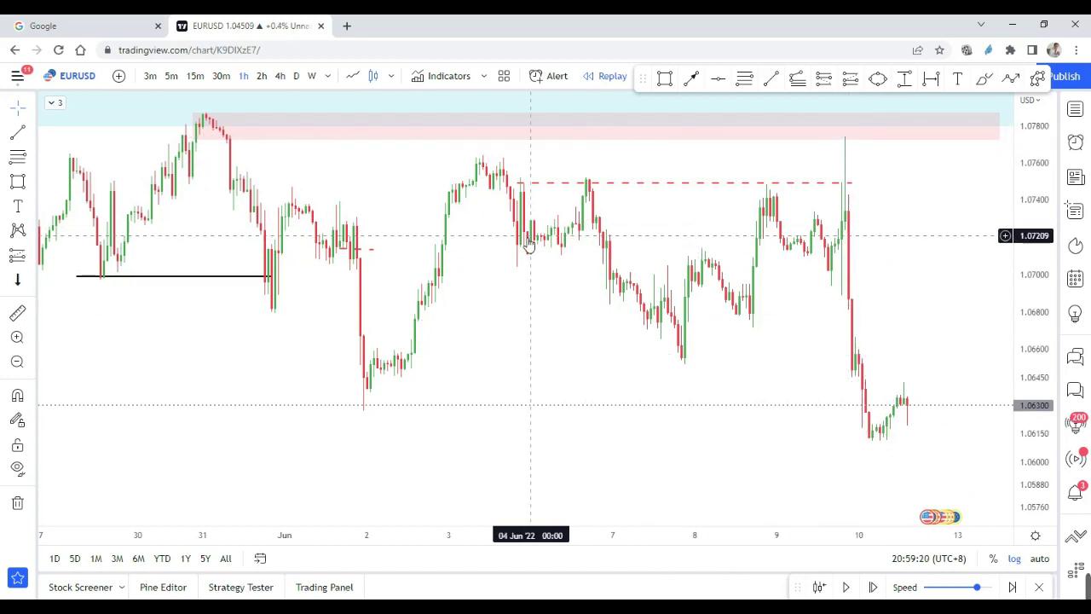
pyautogui.scroll(-2, 517, 270)
pyautogui.scroll(3, 557, 268)
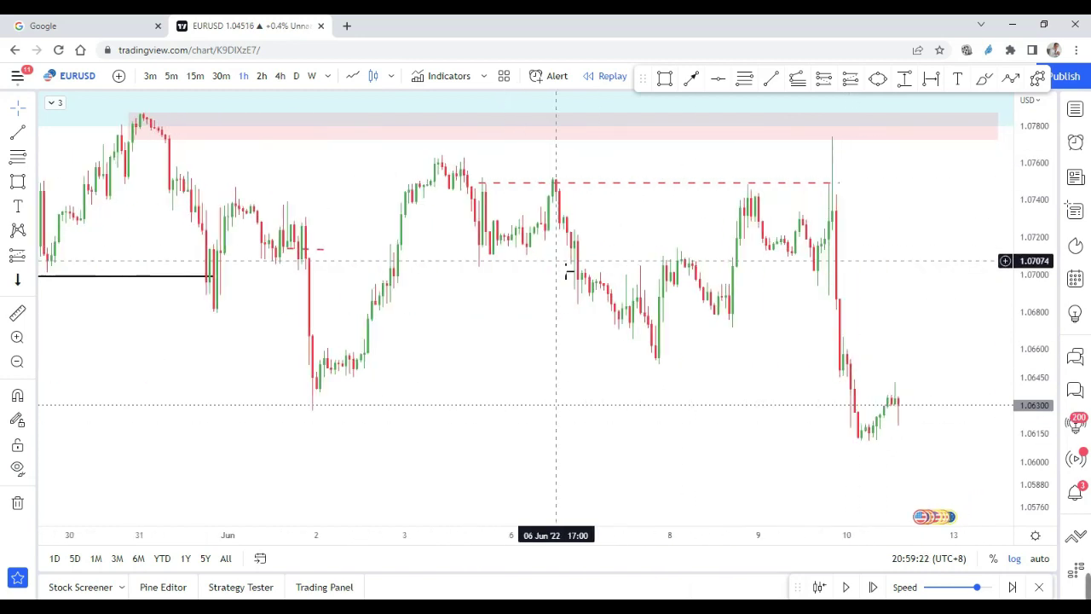
pyautogui.hscroll(-3, 558, 270)
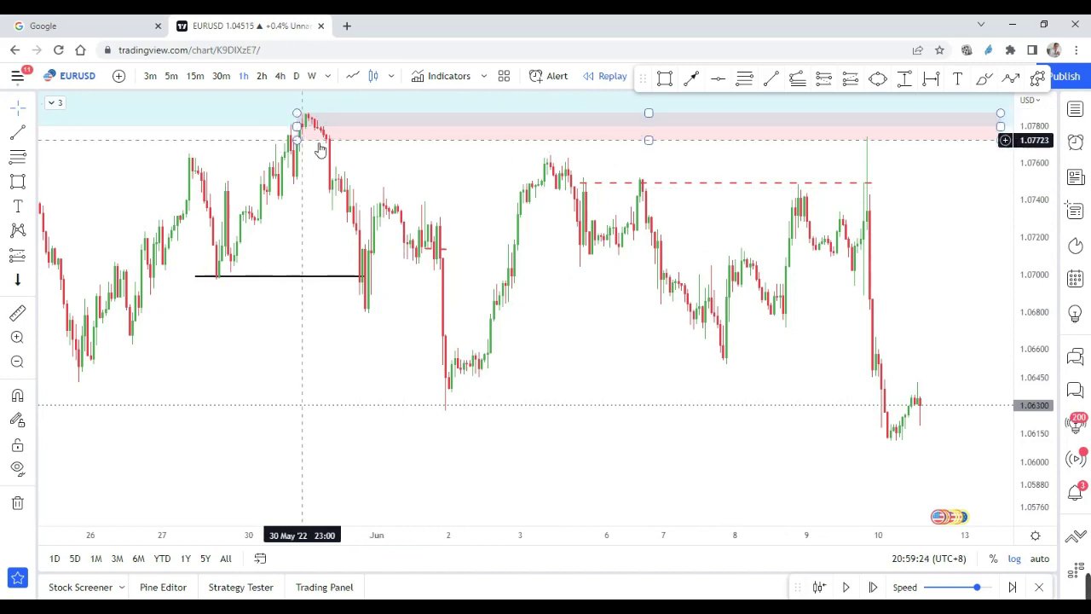
pyautogui.moveTo(300, 115)
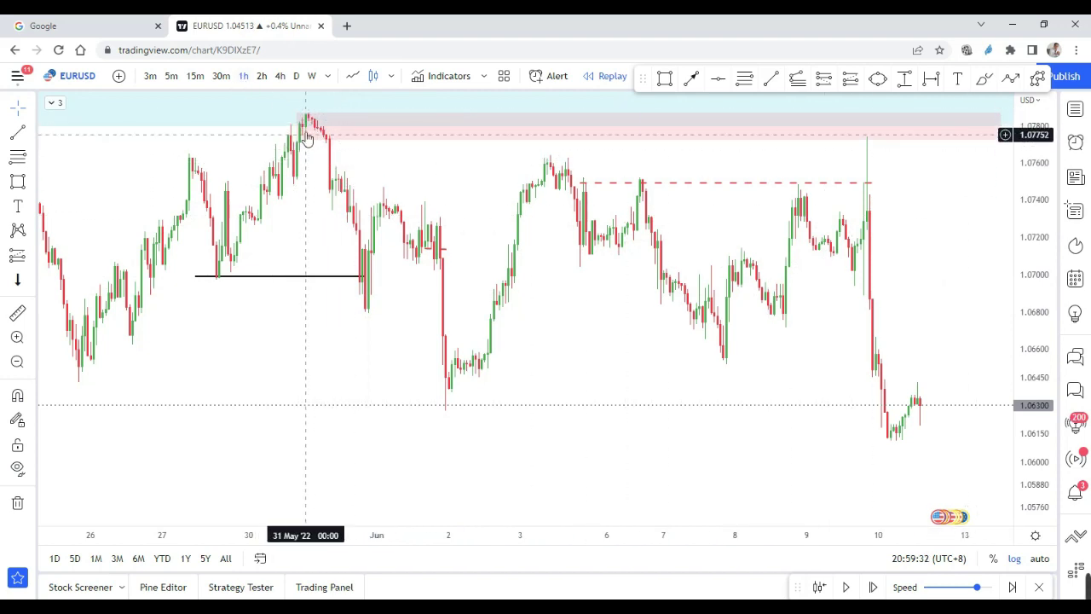
# Try 2-hour and 4-hour candles, settle on 30-minute candles, and zoom out
pyautogui.click(262, 76)
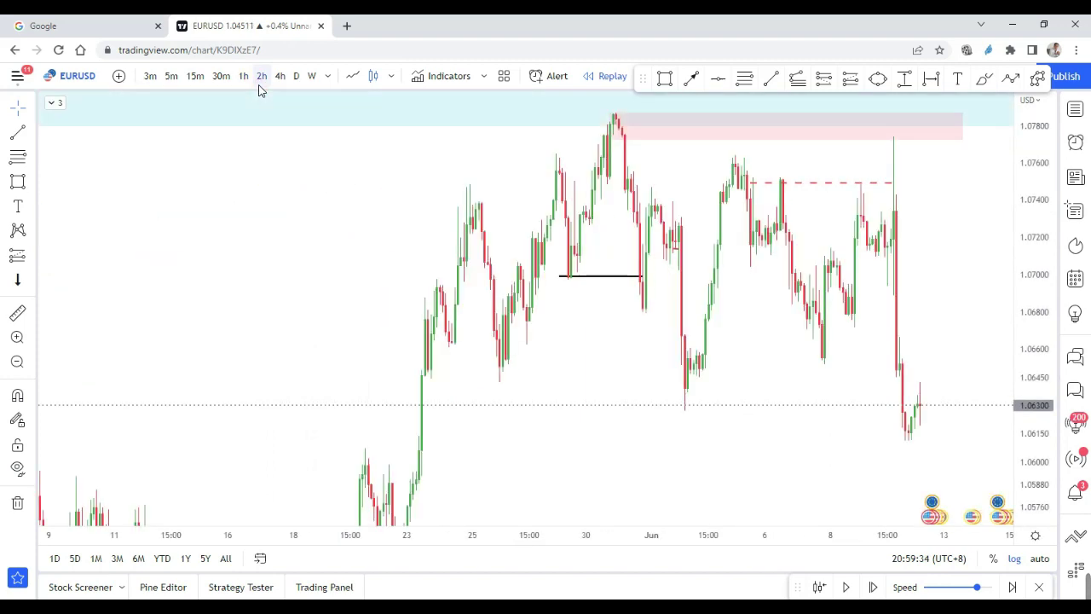
pyautogui.click(282, 77)
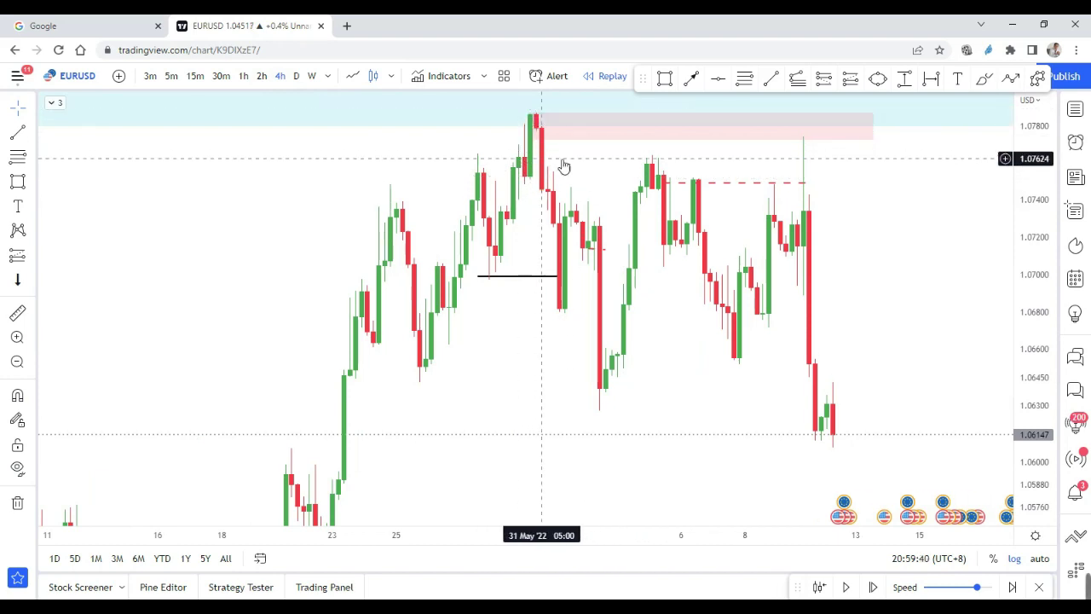
pyautogui.click(221, 75)
pyautogui.scroll(-5, 560, 230)
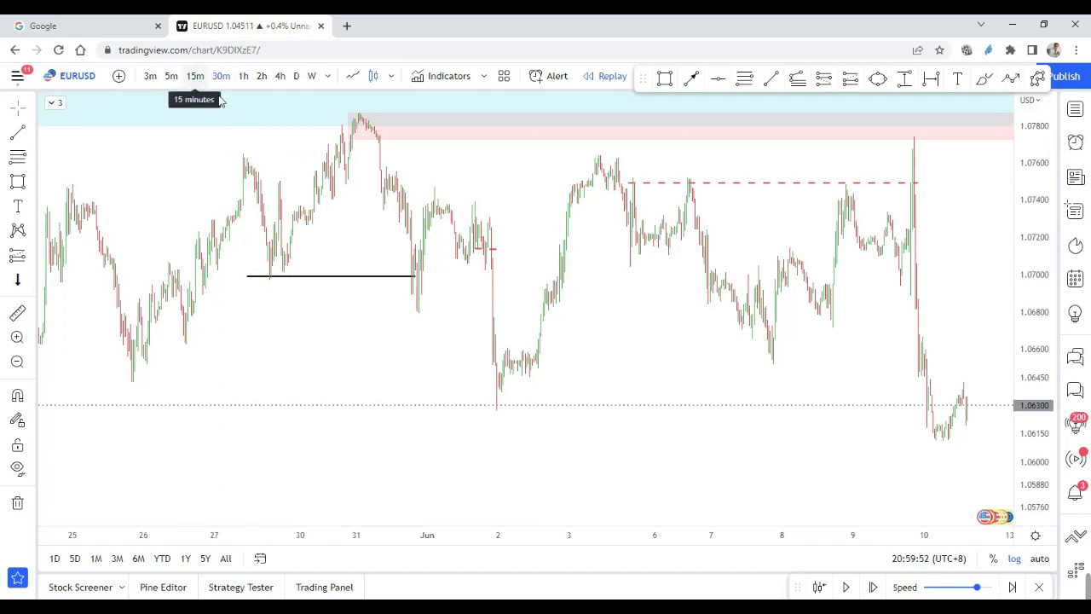
# Pan up and box-zoom onto the grey and pink supply zones around the 31 May high
pyautogui.click(514, 159)
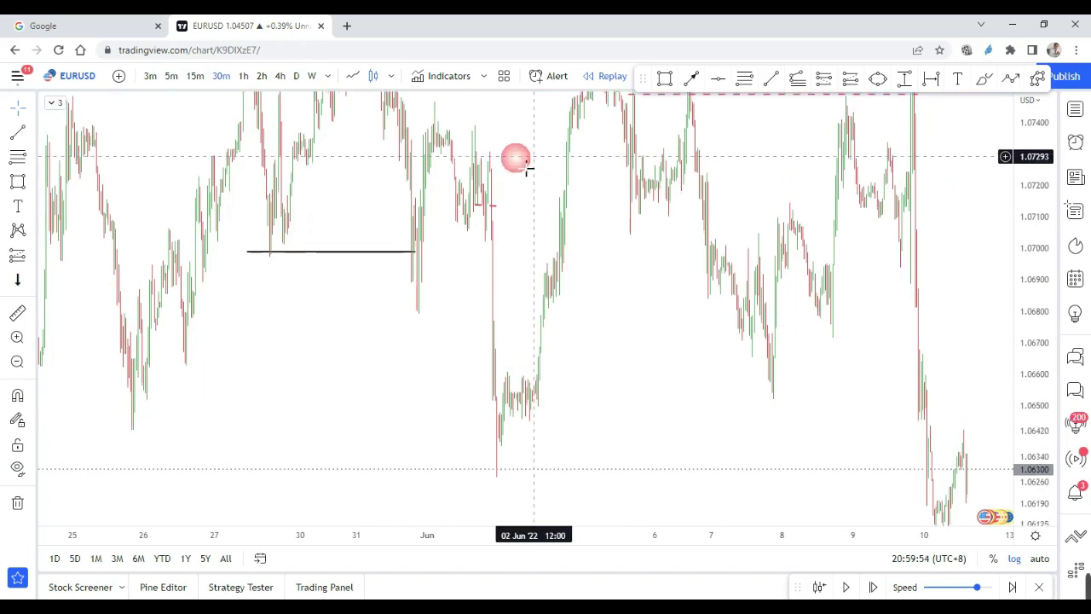
pyautogui.moveTo(528, 169); pyautogui.dragTo(629, 419)
pyautogui.click(17, 337)
pyautogui.click(400, 290)
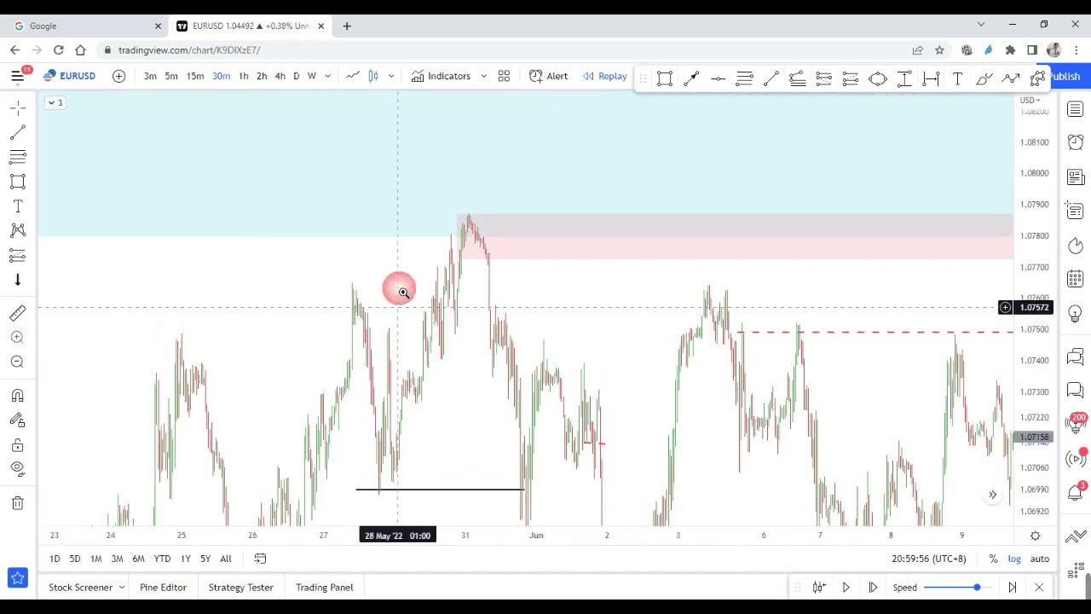
pyautogui.click(575, 327)
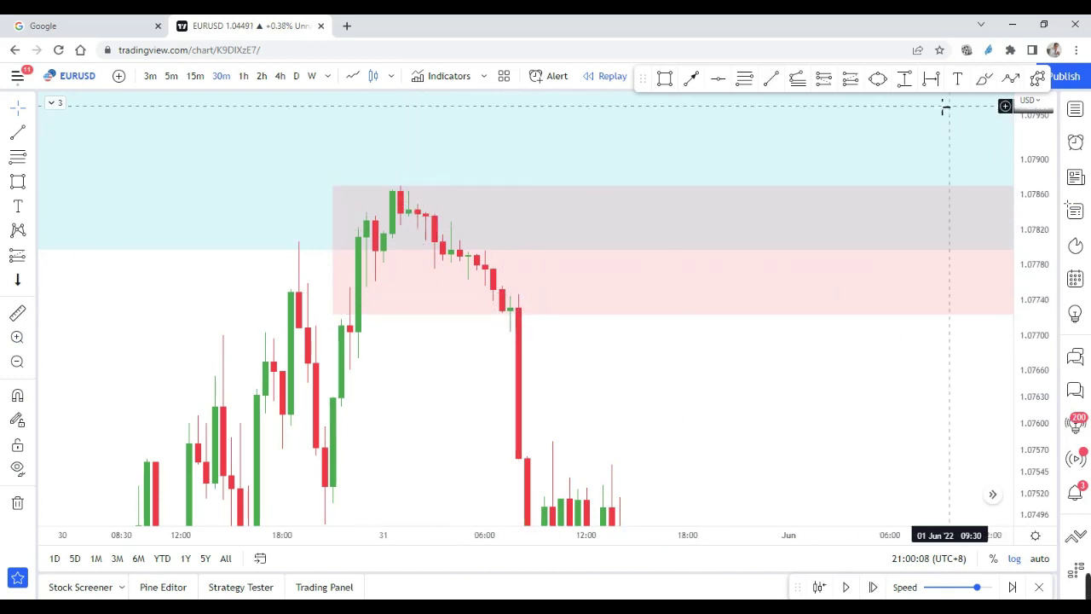
pyautogui.click(907, 82)
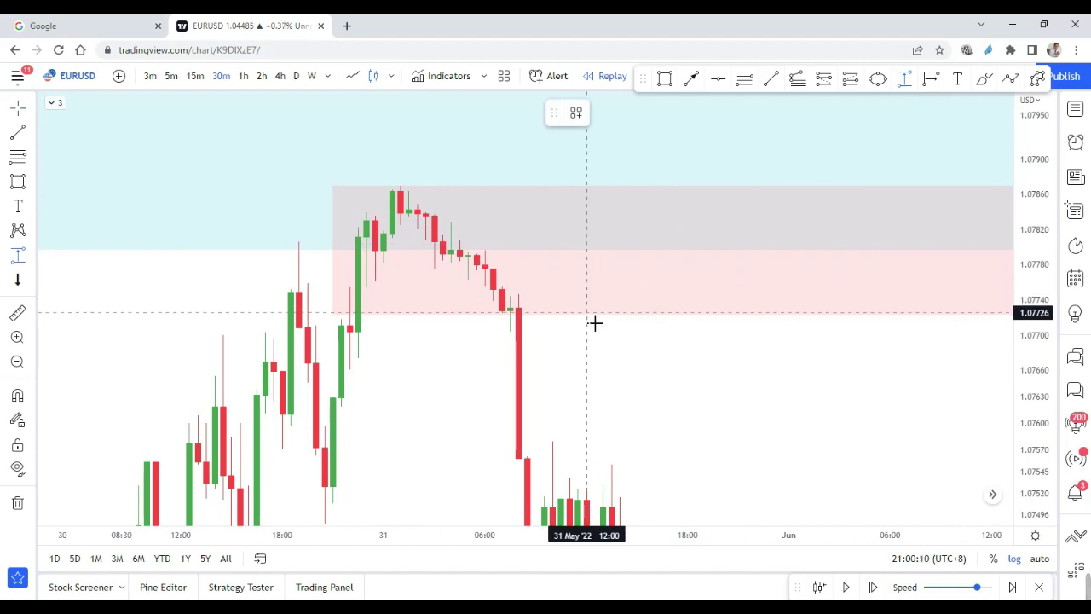
pyautogui.click(594, 322)
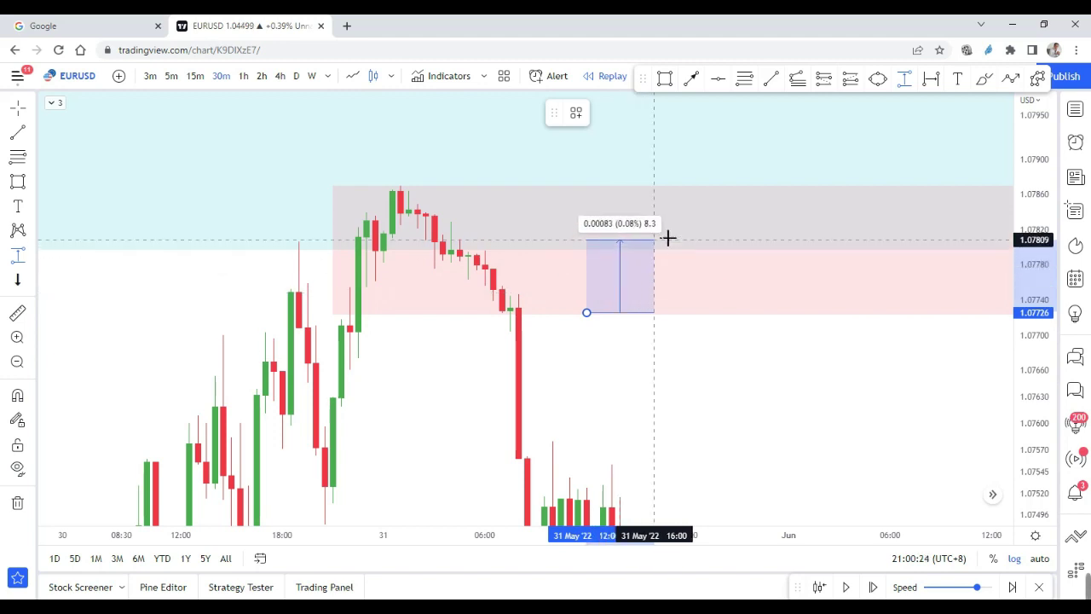
pyautogui.click(735, 182)
pyautogui.press('Escape')
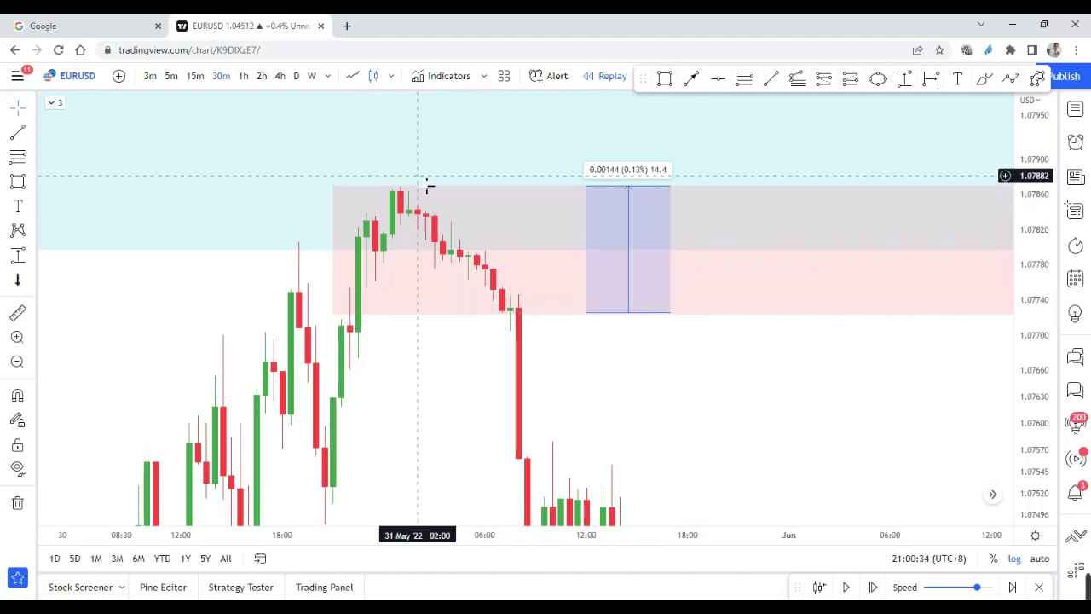
pyautogui.doubleClick(628, 219)
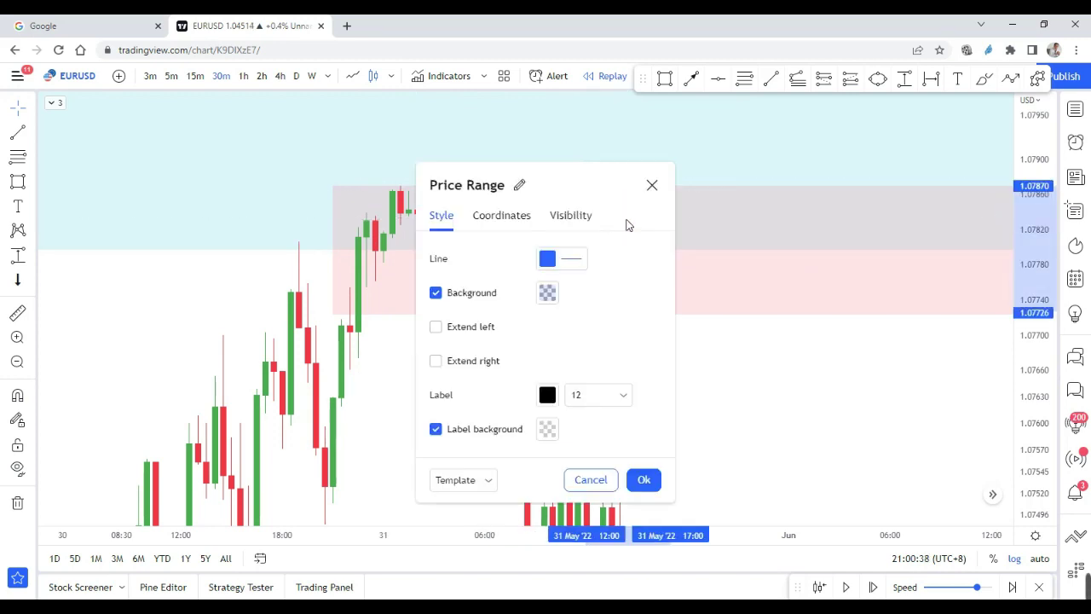
pyautogui.click(651, 186)
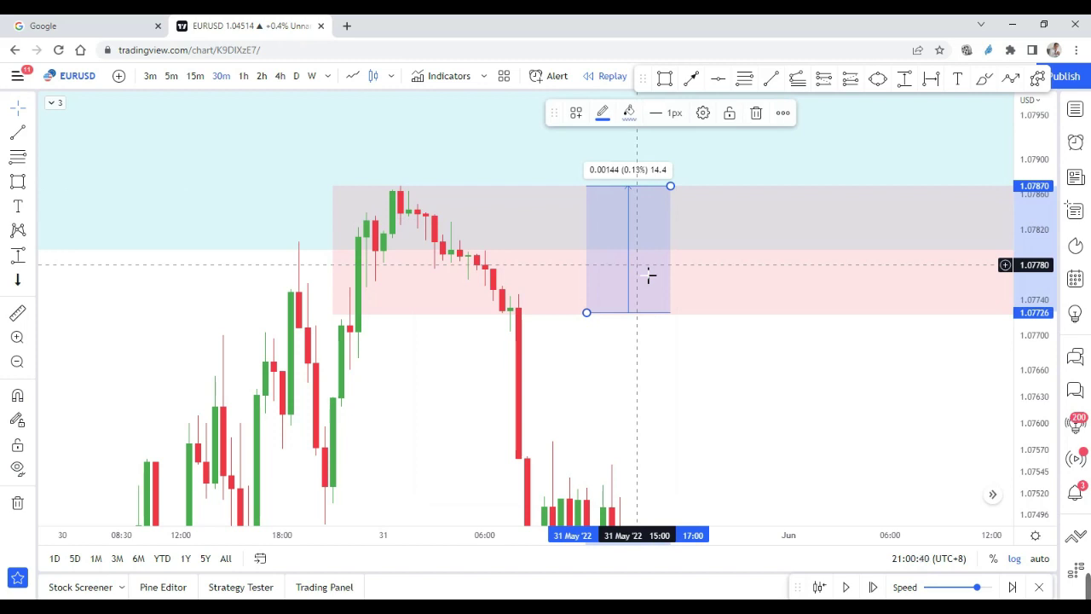
pyautogui.press('Delete')
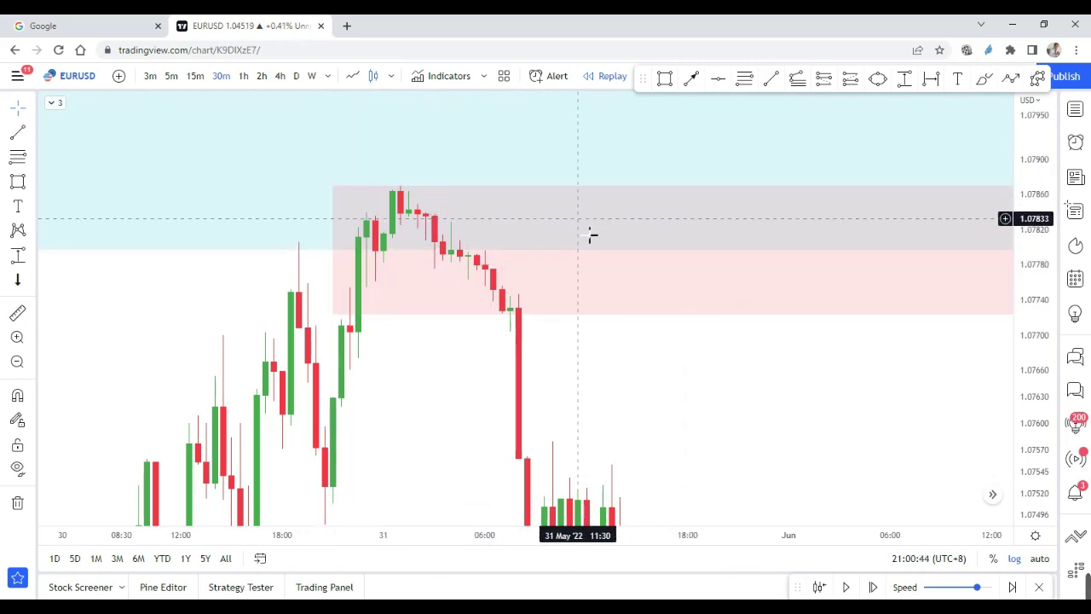
# Pan the chart to later June bars
pyautogui.hscroll(-5, 601, 213)
pyautogui.hscroll(5, 769, 321)
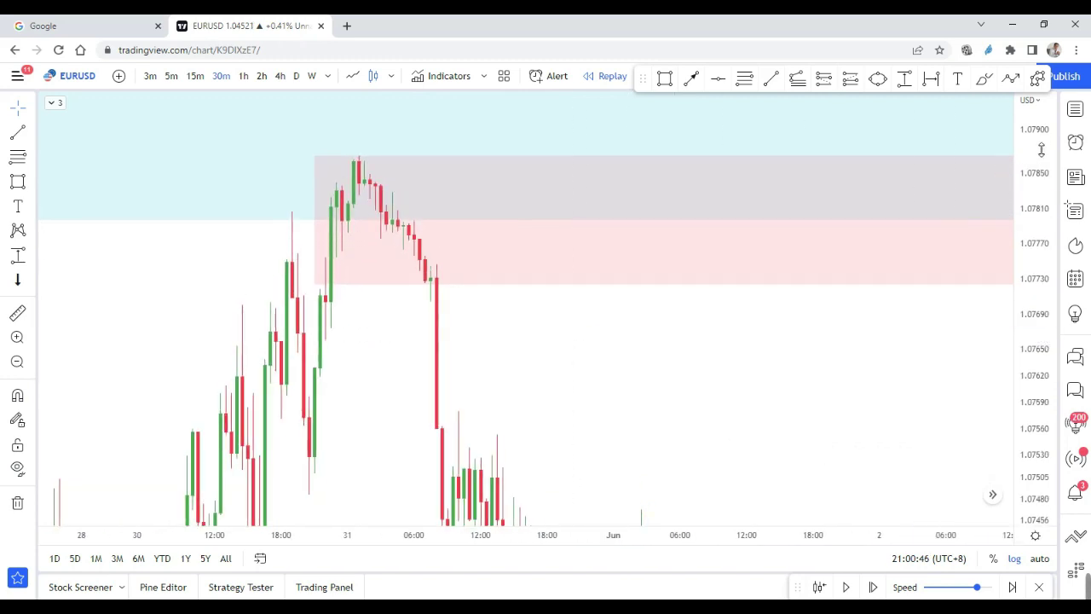
pyautogui.scroll(-4, 850, 418)
pyautogui.moveTo(938, 391); pyautogui.dragTo(401, 316)
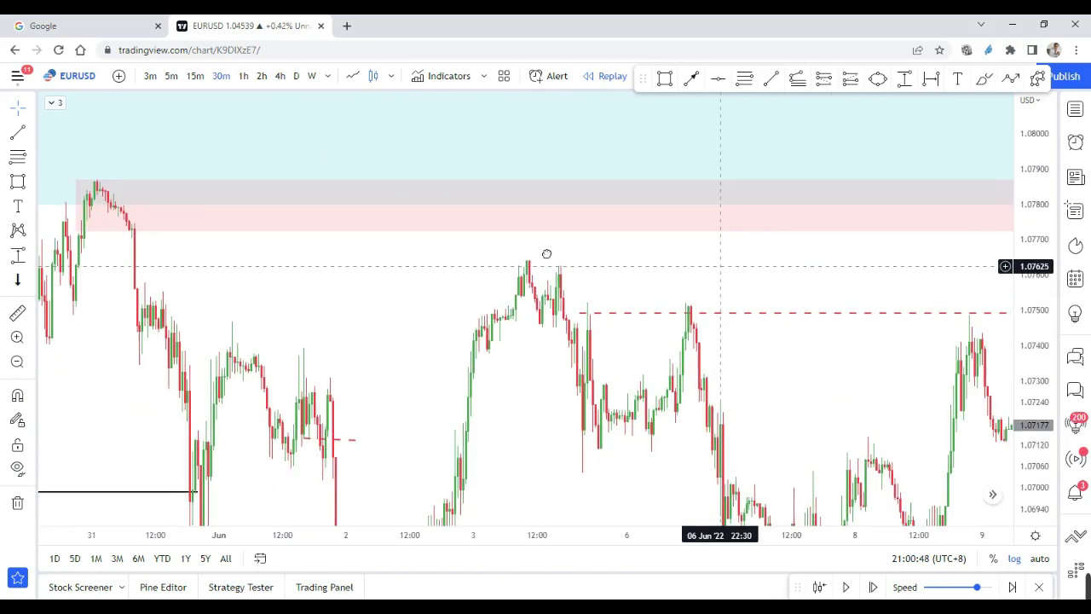
pyautogui.hscroll(5, 604, 244)
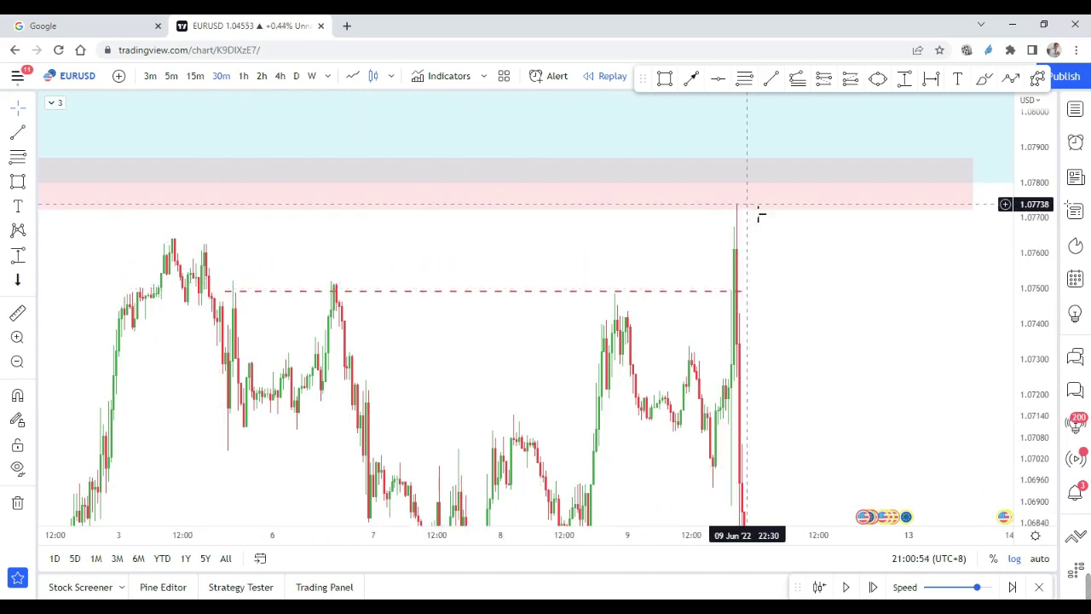
# Step the replay forward, then exit replay mode and confirm
pyautogui.click(819, 430)
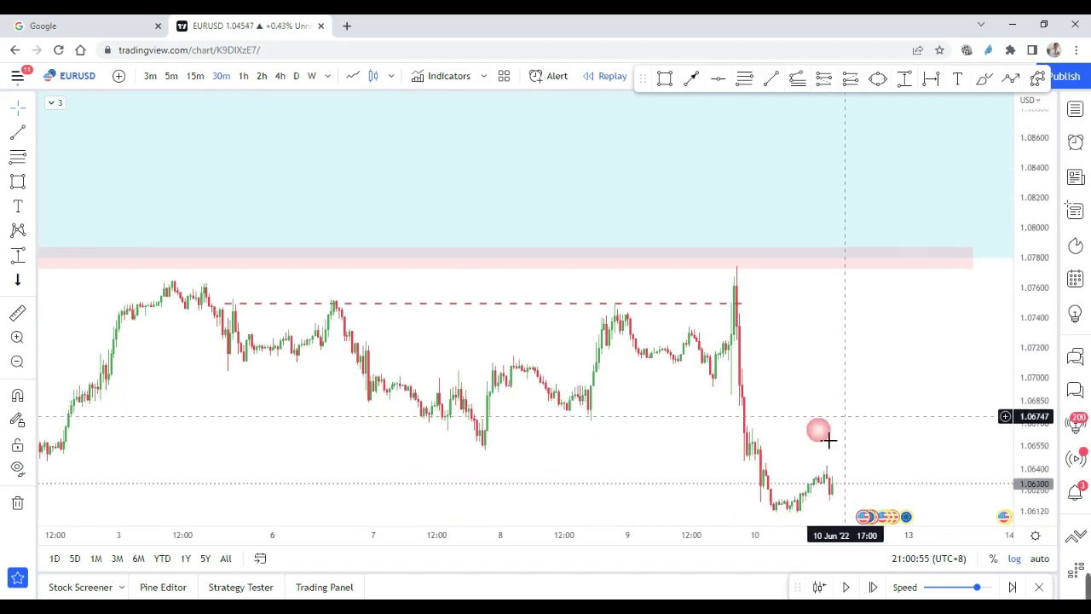
pyautogui.click(1037, 588)
pyautogui.click(662, 371)
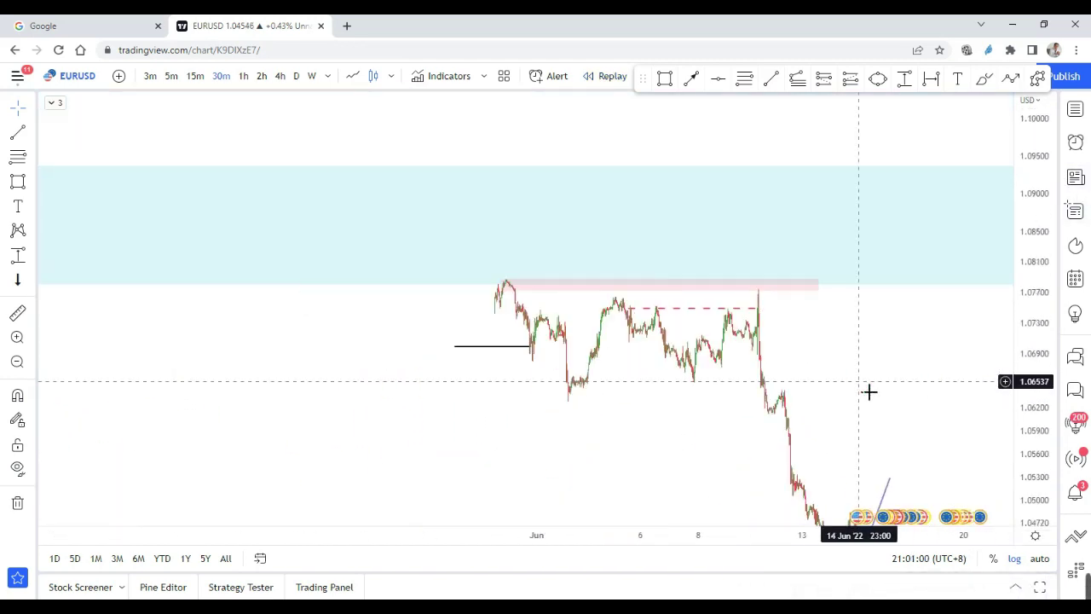
pyautogui.moveTo(798, 278); pyautogui.dragTo(747, 267)
pyautogui.scroll(2, 742, 281)
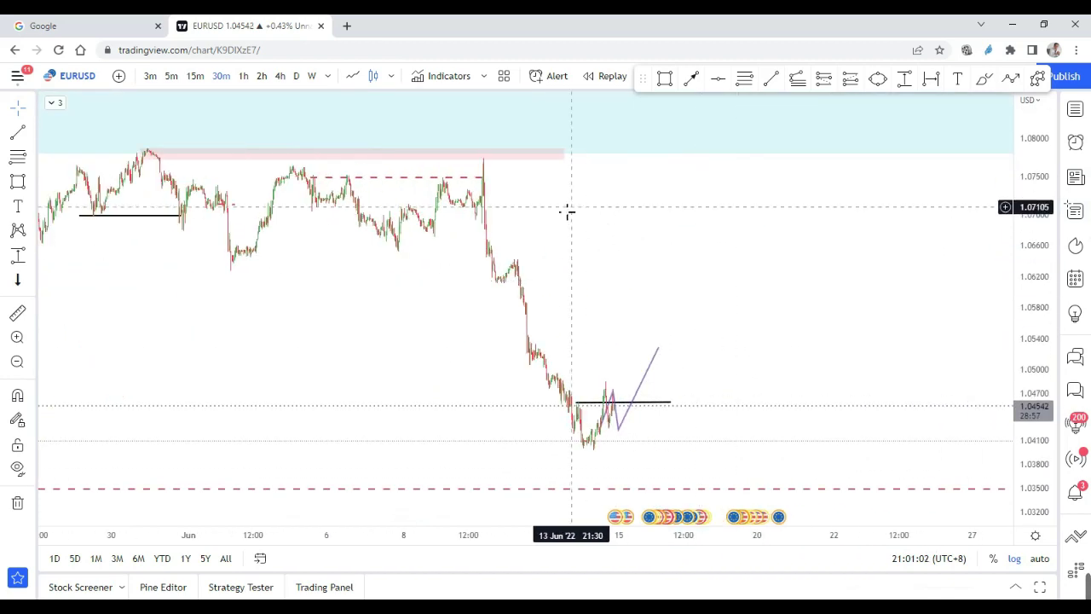
pyautogui.click(904, 78)
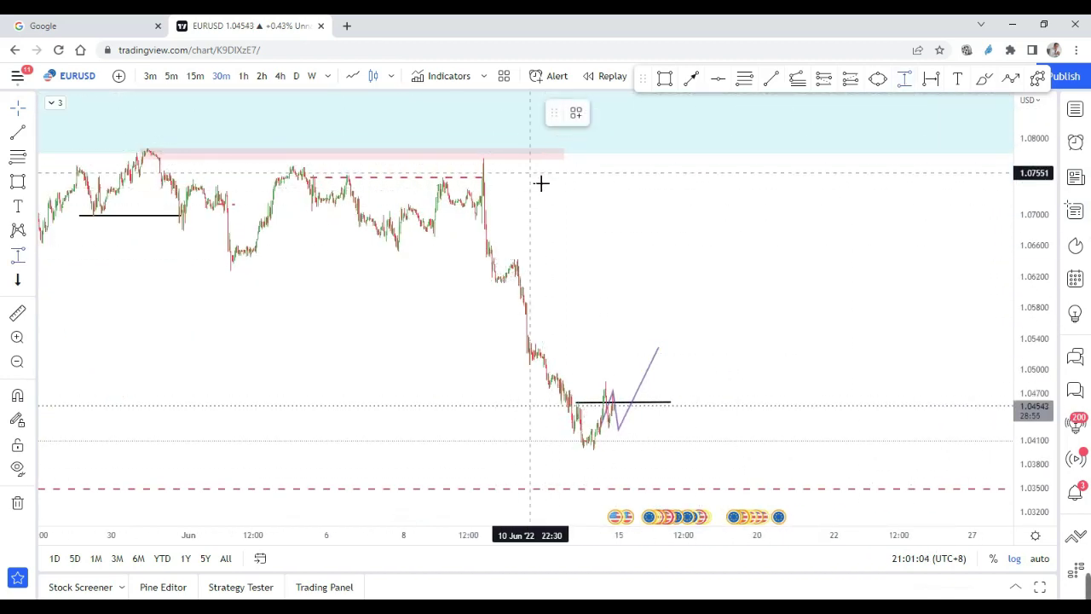
pyautogui.scroll(-2, 573, 176)
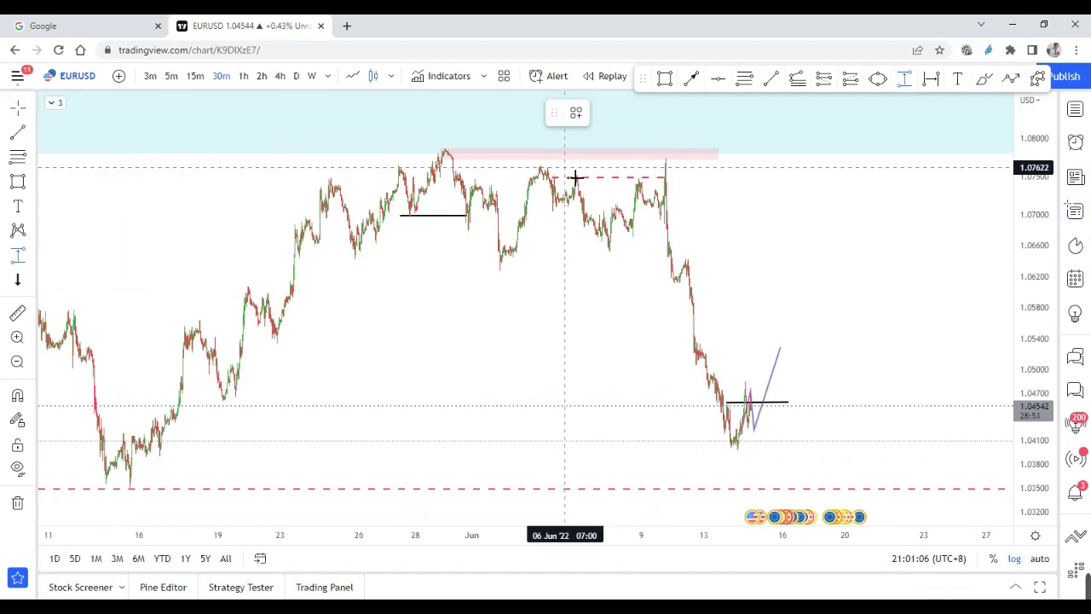
pyautogui.scroll(2, 682, 174)
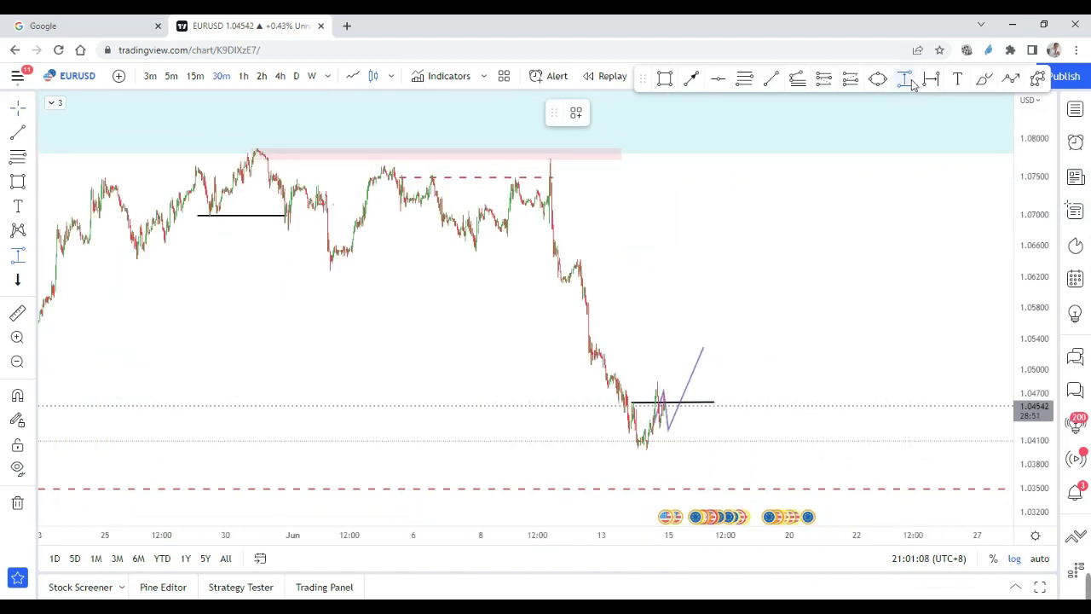
pyautogui.click(674, 159)
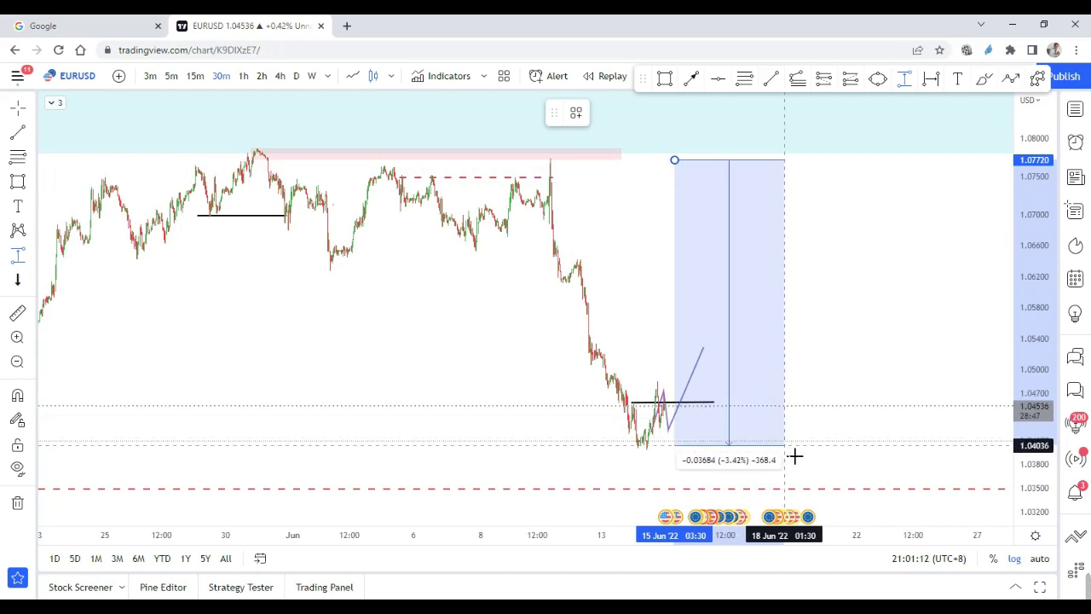
pyautogui.click(745, 271)
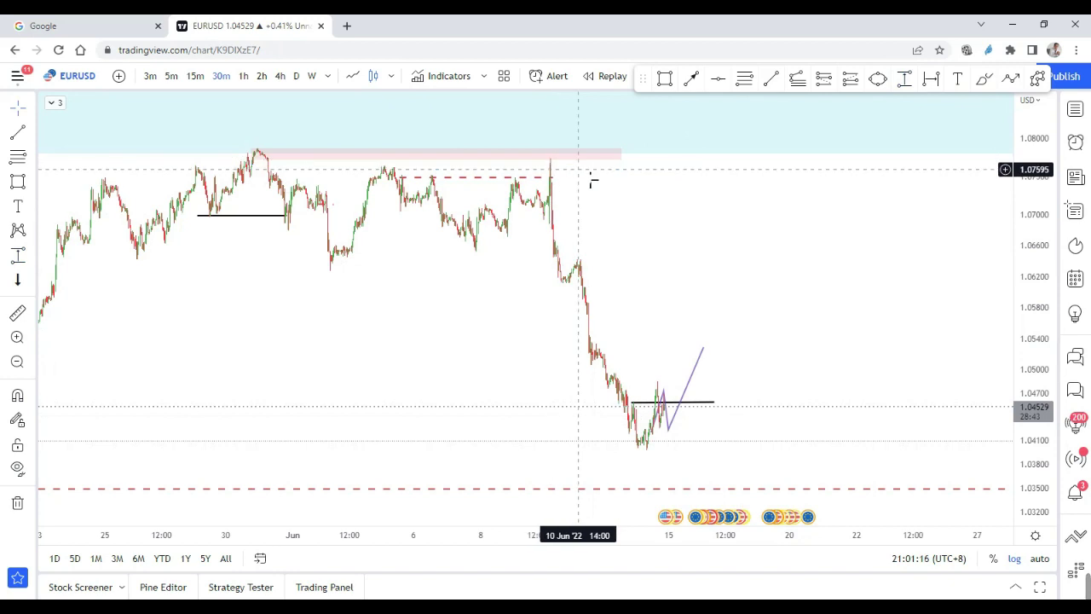
# Zoom out and pan back to late March to show the blue zone's April start
pyautogui.scroll(-2, 588, 192)
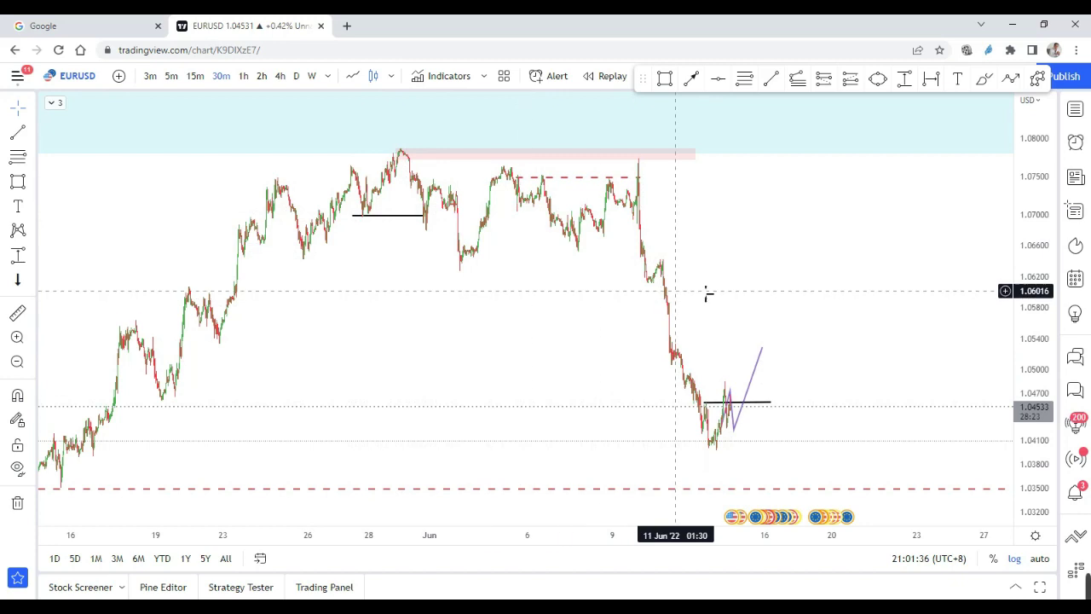
pyautogui.scroll(-2, 662, 261)
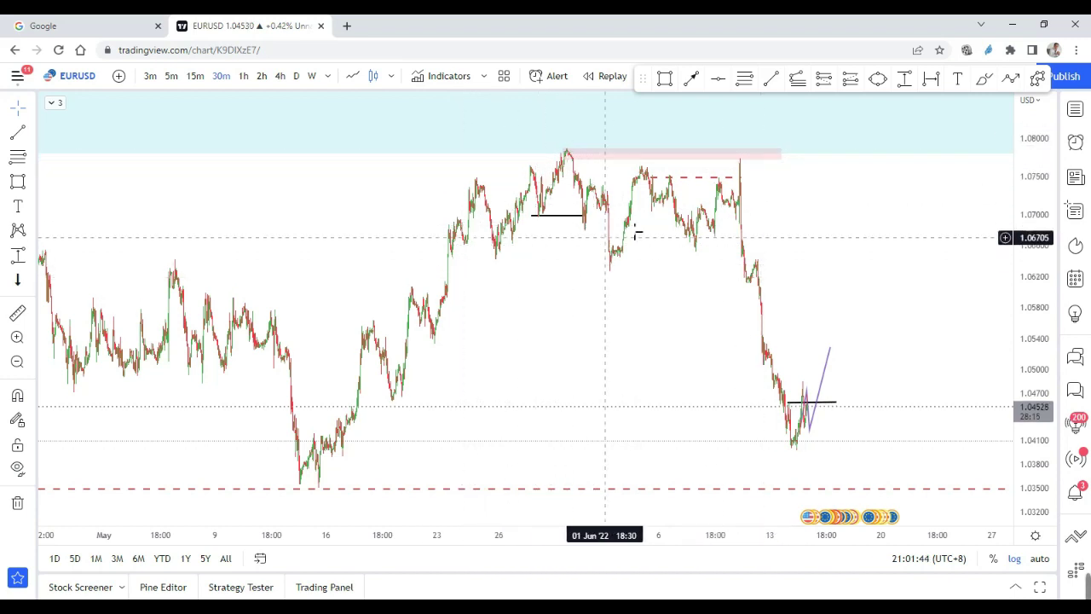
pyautogui.click(561, 159)
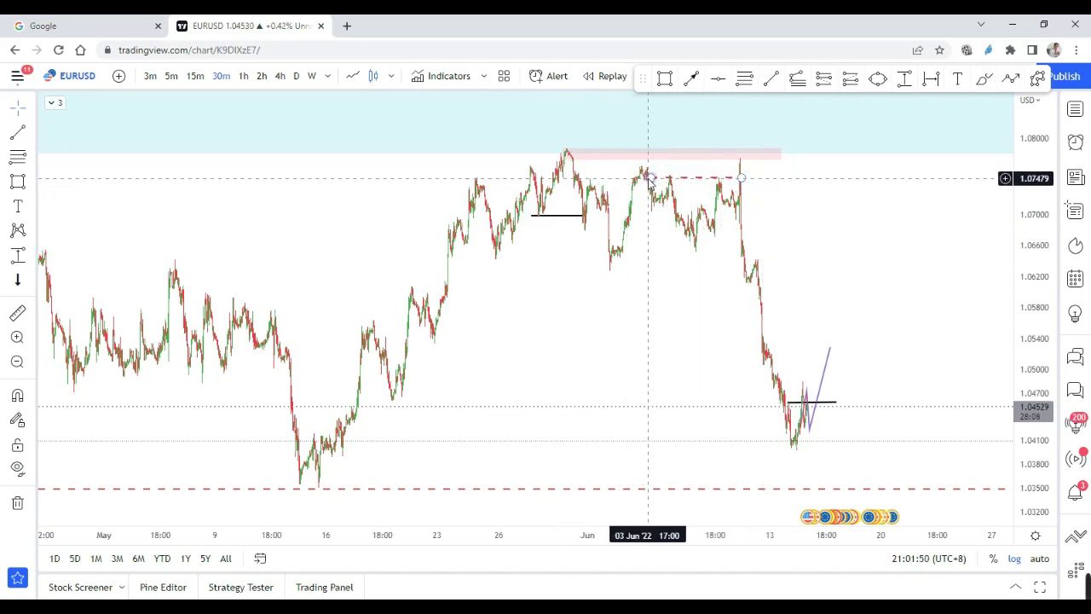
pyautogui.click(749, 161)
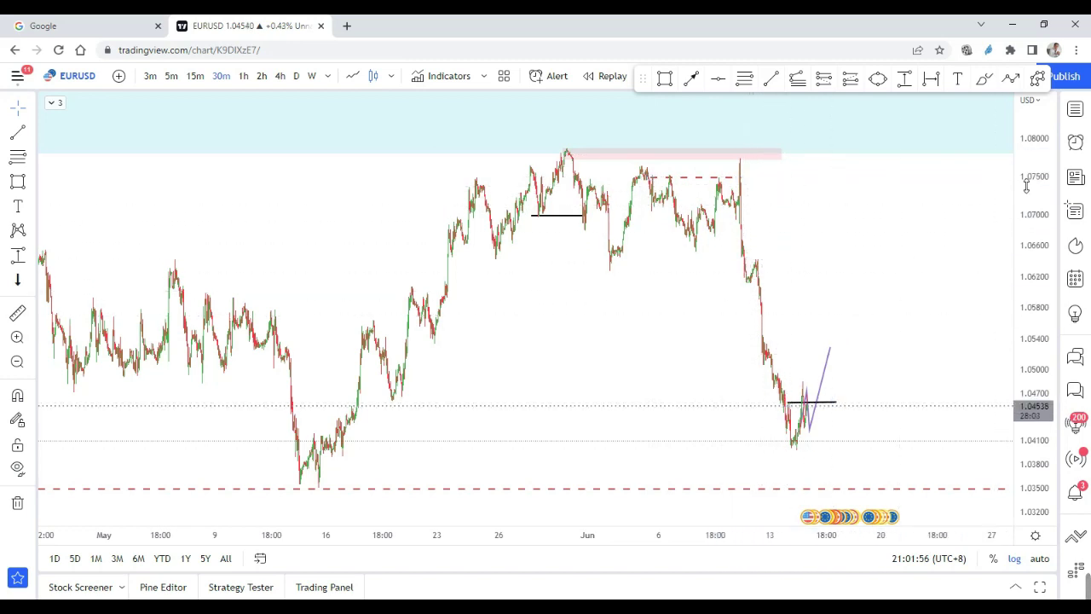
pyautogui.scroll(-3, 862, 320)
pyautogui.moveTo(699, 324); pyautogui.dragTo(818, 320)
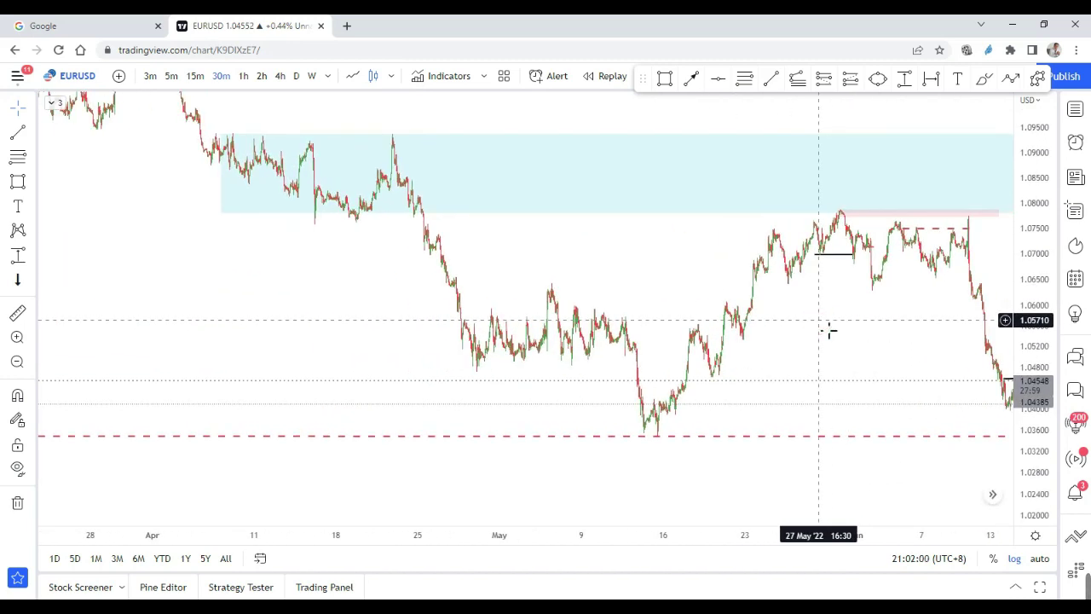